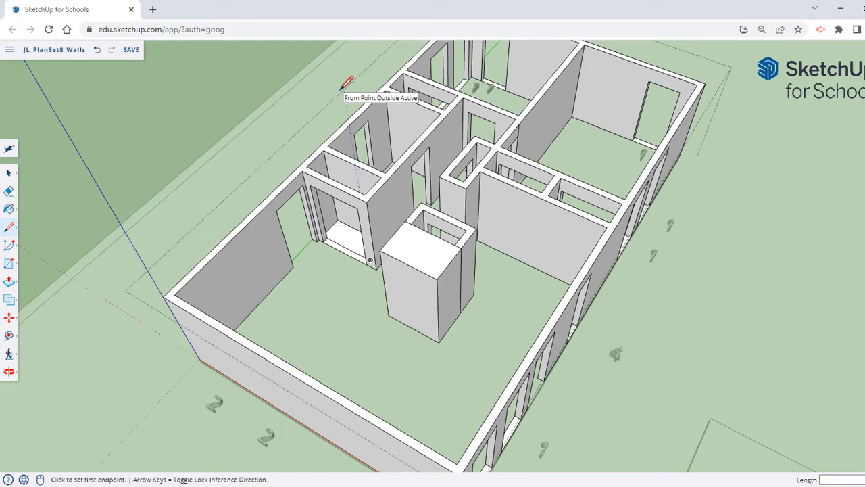
Step: Examine the house plan from above, checking the numbered window openings along the exterior walls
{"action": "mouse_move", "coordinate": [251, 302]}
{"action": "middle_mouse_down"}
{"action": "mouse_move", "coordinate": [338, 304]}
{"action": "mouse_move", "coordinate": [380, 265]}
{"action": "middle_mouse_up"}
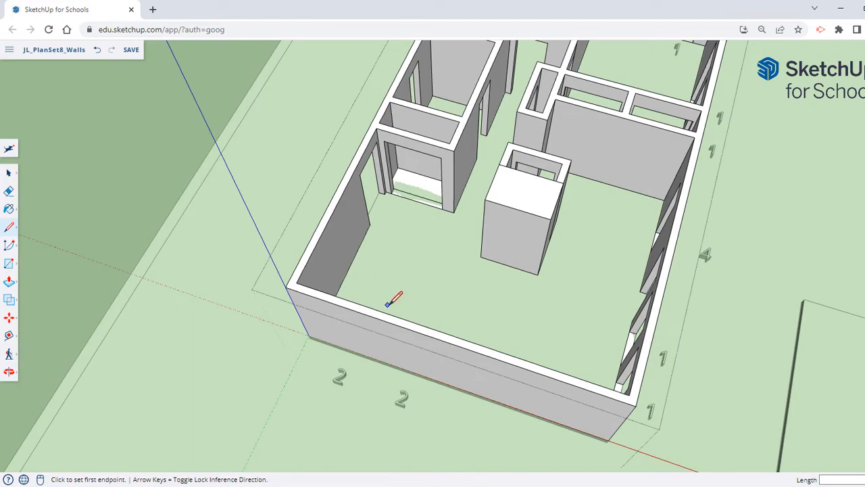
{"action": "middle_click_drag", "start_coordinate": [459, 303], "coordinate": [419, 311]}
{"action": "mouse_move", "coordinate": [537, 289]}
{"action": "middle_mouse_down"}
{"action": "mouse_move", "coordinate": [495, 319]}
{"action": "mouse_move", "coordinate": [589, 344]}
{"action": "middle_mouse_up"}
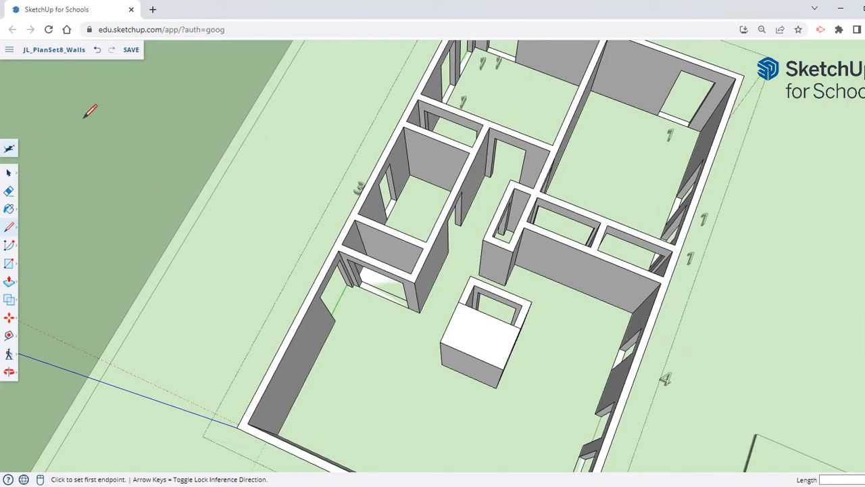
{"action": "mouse_move", "coordinate": [143, 166]}
{"action": "middle_mouse_down"}
{"action": "mouse_move", "coordinate": [304, 255]}
{"action": "mouse_move", "coordinate": [353, 235]}
{"action": "mouse_move", "coordinate": [350, 272]}
{"action": "middle_mouse_up"}
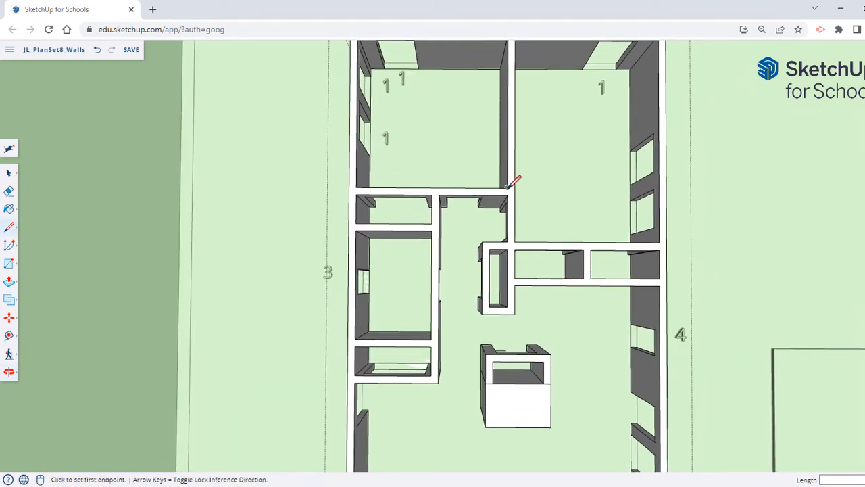
{"action": "middle_click_drag", "start_coordinate": [577, 196], "coordinate": [447, 185]}
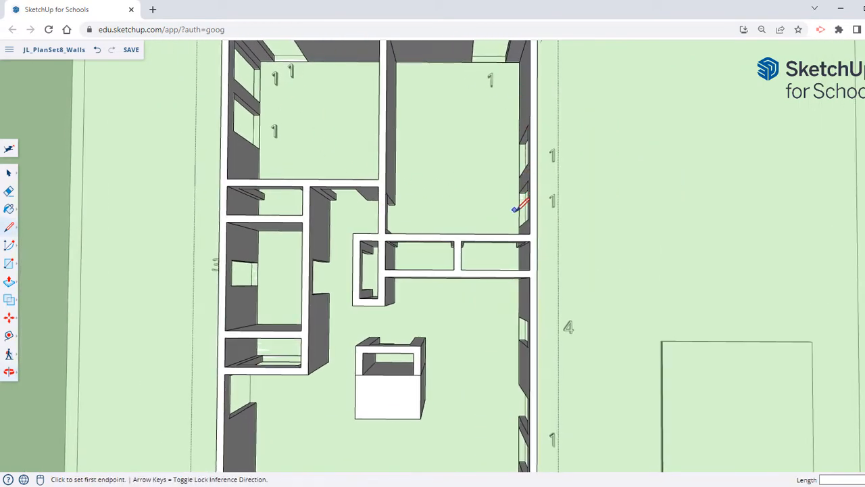
{"action": "middle_click_drag", "start_coordinate": [515, 209], "coordinate": [558, 317]}
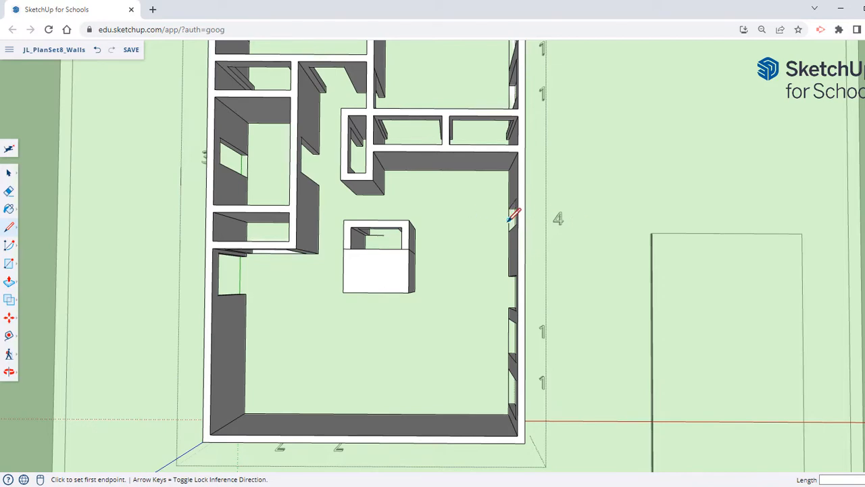
{"action": "middle_click_drag", "start_coordinate": [481, 222], "coordinate": [224, 248]}
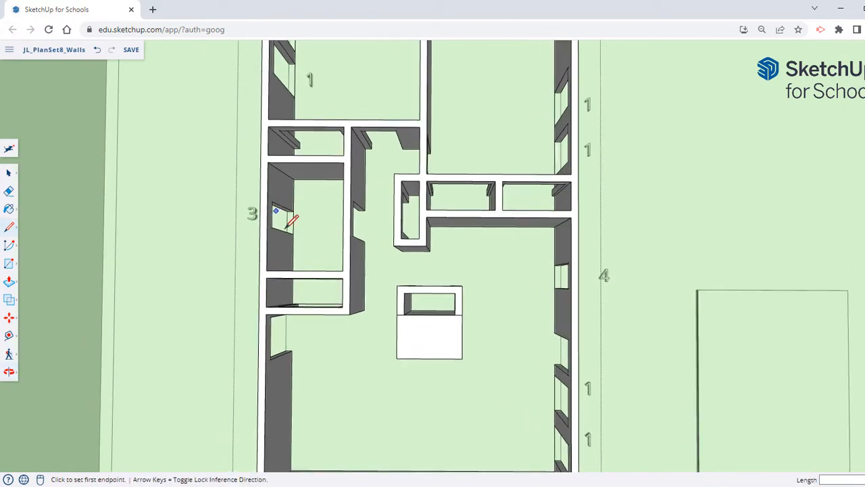
{"action": "middle_click_drag", "start_coordinate": [288, 223], "coordinate": [318, 179]}
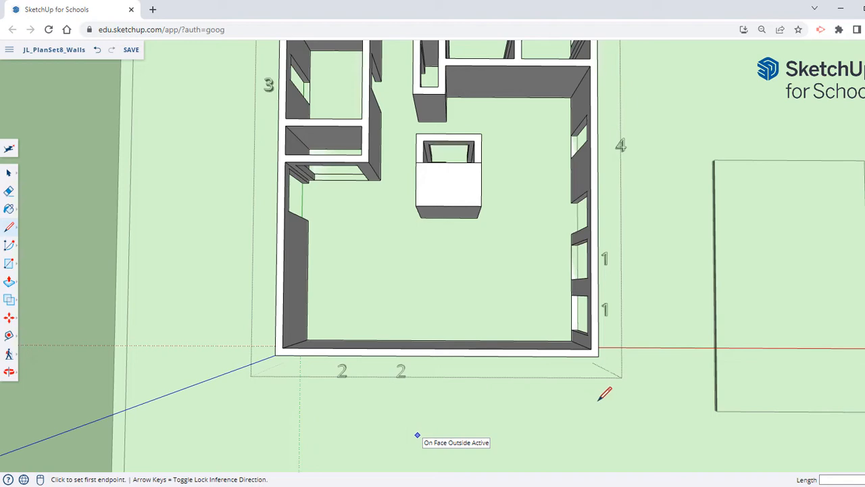
{"action": "middle_click_drag", "start_coordinate": [599, 400], "coordinate": [405, 209]}
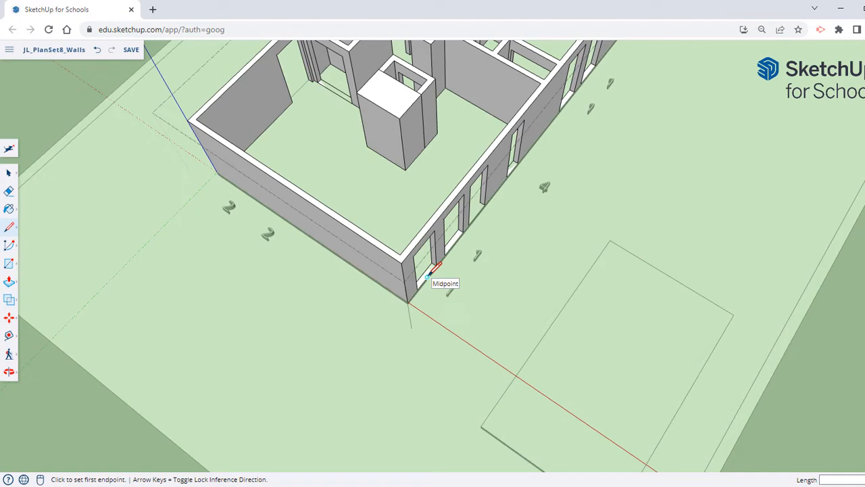
Step: Place a horizontal guide line on the long exterior wall, 3' below the top edge of the window openings
{"action": "middle_click_drag", "start_coordinate": [348, 240], "coordinate": [110, 217]}
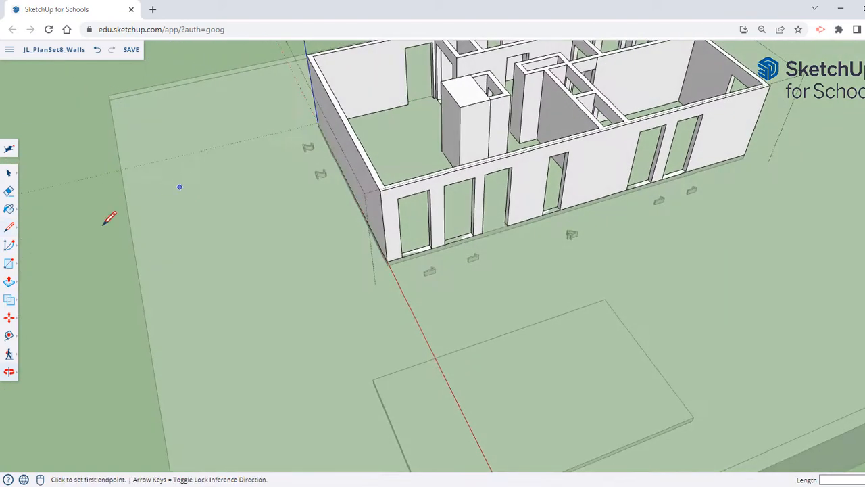
{"action": "left_click", "coordinate": [9, 335]}
{"action": "scroll", "coordinate": [379, 140], "scroll_direction": "up", "scroll_amount": 3}
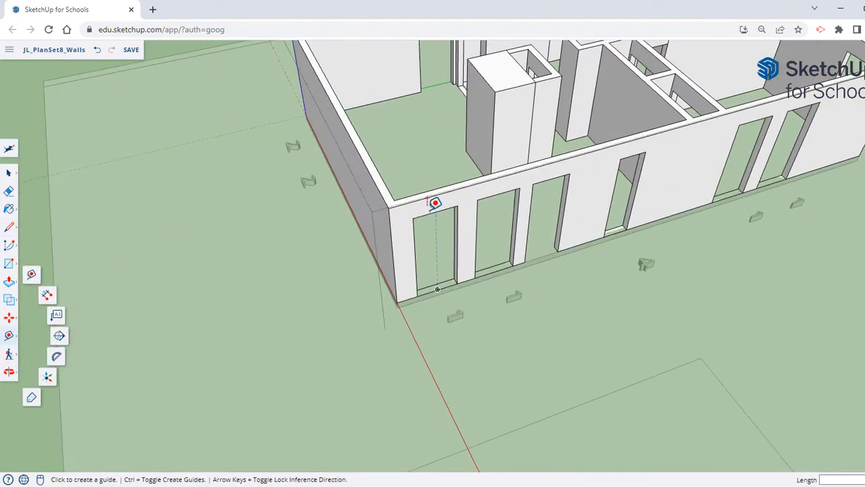
{"action": "left_click", "coordinate": [425, 214]}
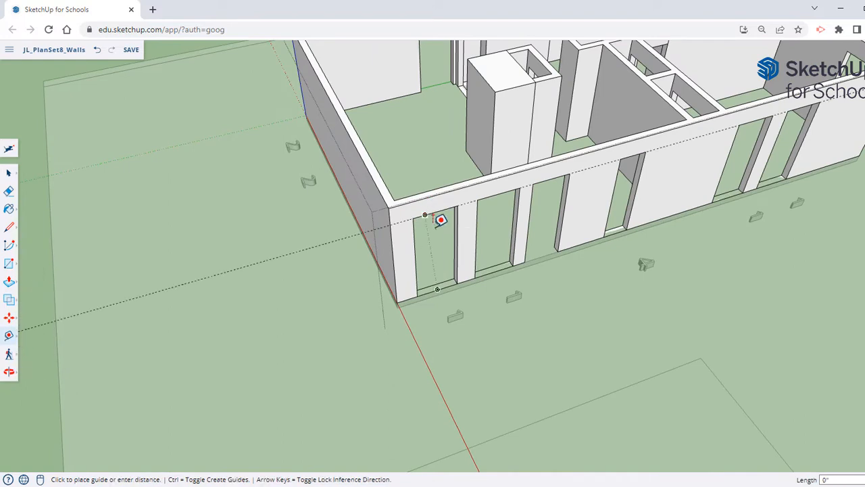
{"action": "left_click", "coordinate": [414, 263]}
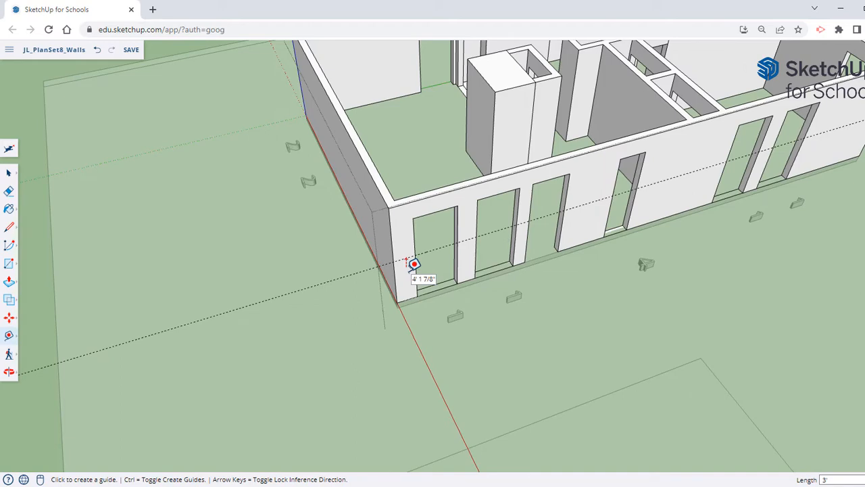
Step: Push/Pull the bottom face of the window opening nearest the wall corner up 3' 9" to the guide line
{"action": "middle_click_drag", "start_coordinate": [489, 286], "coordinate": [506, 243]}
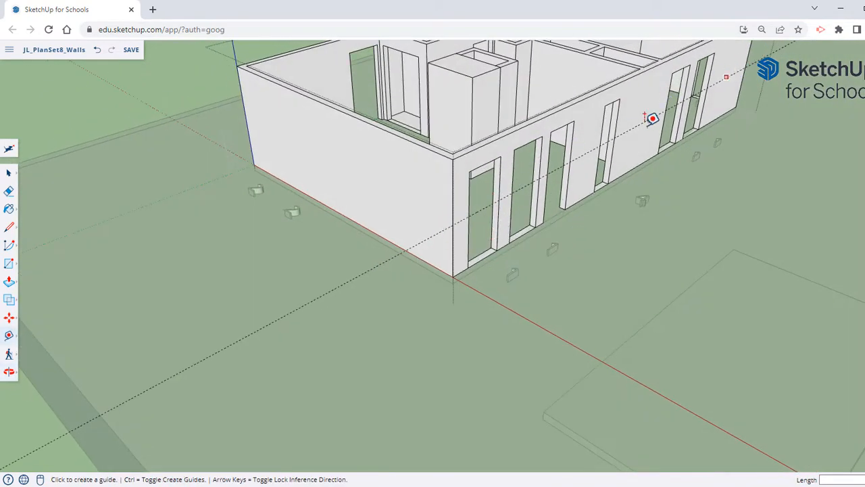
{"action": "right_click", "coordinate": [445, 205]}
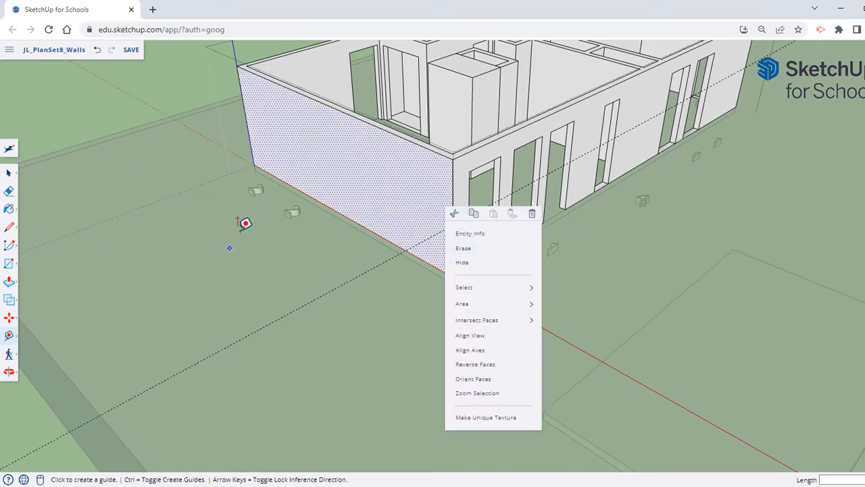
{"action": "left_click", "coordinate": [8, 282]}
{"action": "scroll", "coordinate": [458, 352], "scroll_direction": "up", "scroll_amount": 5}
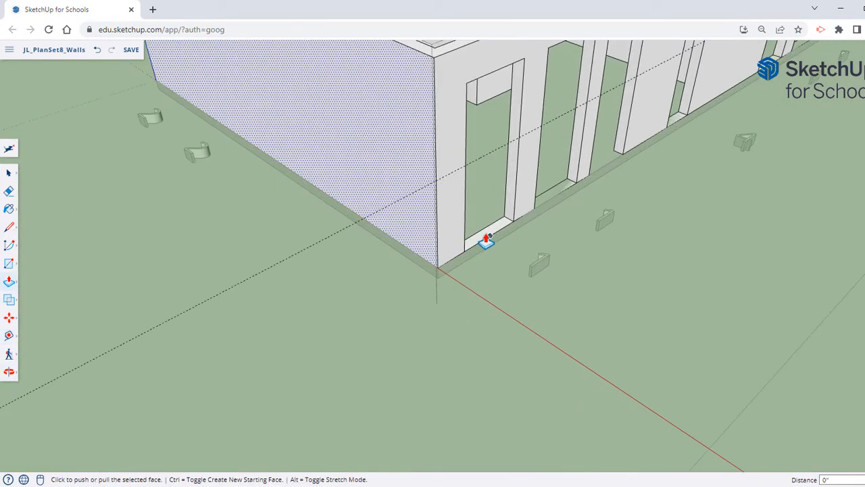
{"action": "scroll", "coordinate": [482, 233], "scroll_direction": "up", "scroll_amount": 3}
{"action": "left_click", "coordinate": [491, 240]}
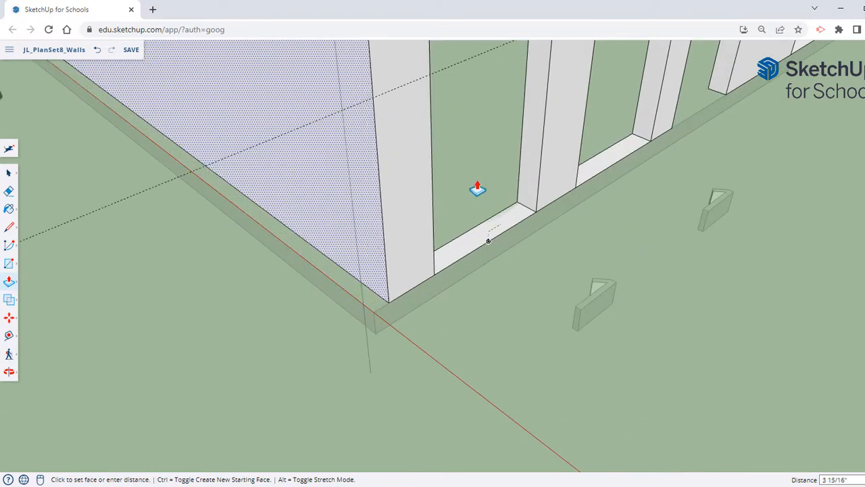
{"action": "key", "text": "Escape"}
{"action": "left_click", "coordinate": [495, 237]}
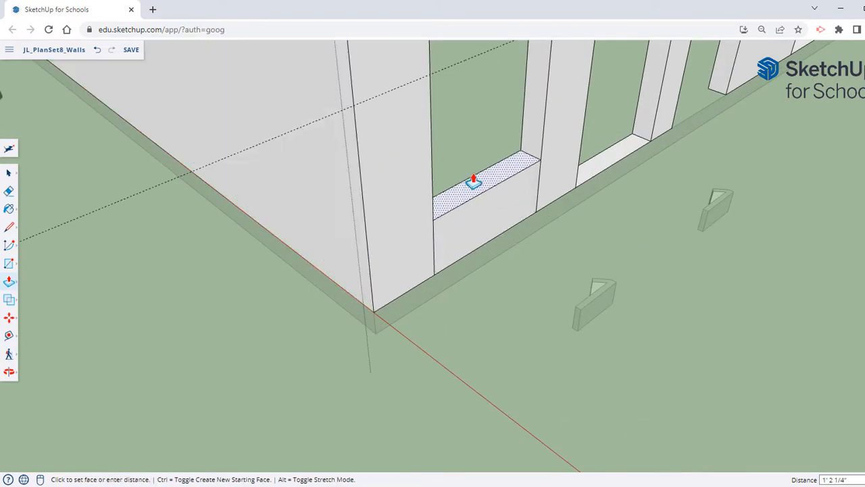
{"action": "scroll", "coordinate": [475, 181], "scroll_direction": "down", "scroll_amount": 3}
{"action": "middle_click_drag", "start_coordinate": [476, 181], "coordinate": [468, 258], "text": "shift"}
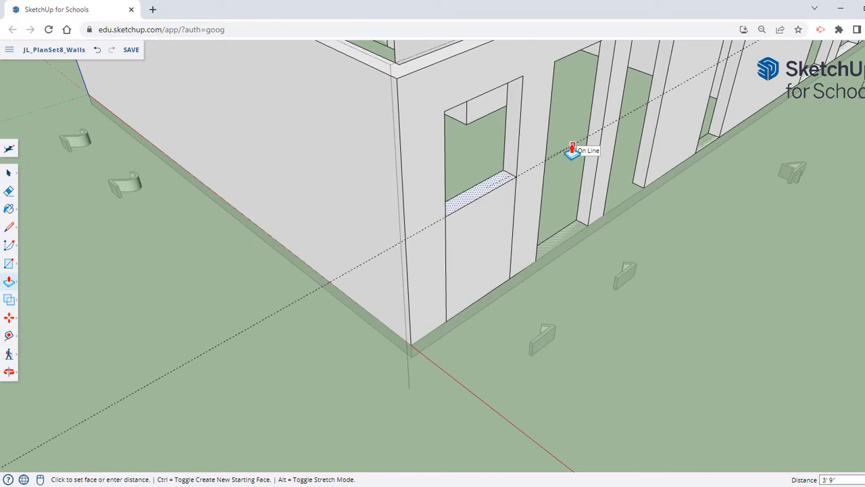
{"action": "key", "text": "Escape"}
Step: Raise the bottom face of the second window opening from the corner 3' 9" to the guide line
{"action": "middle_click_drag", "start_coordinate": [557, 179], "coordinate": [532, 270]}
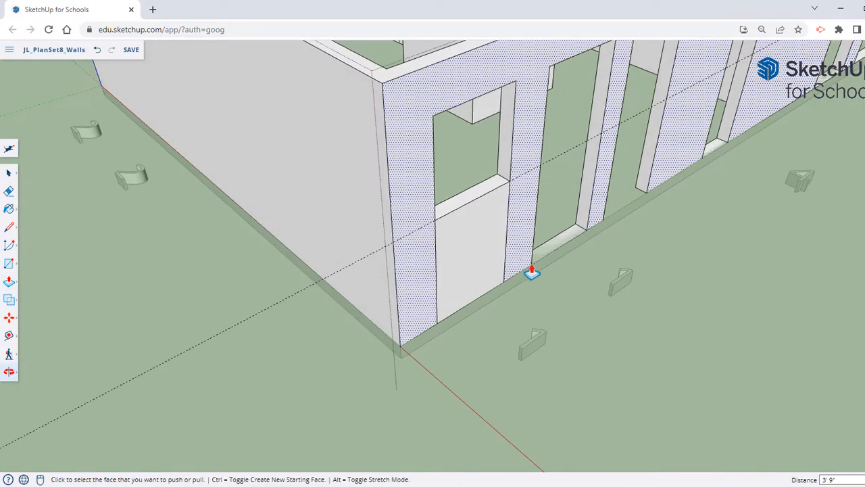
{"action": "left_click", "coordinate": [556, 248]}
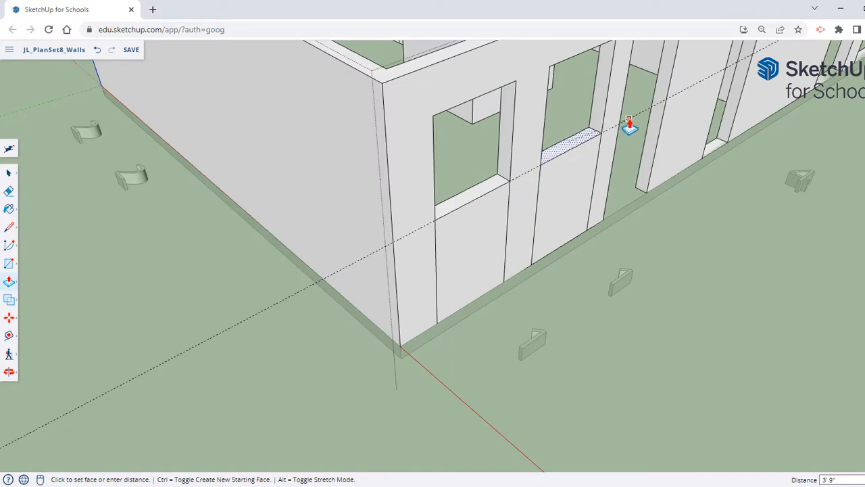
{"action": "left_click", "coordinate": [629, 157]}
Step: Raise the bottom faces of the two window openings at the wall's far end to the guide line
{"action": "middle_click_drag", "start_coordinate": [639, 173], "coordinate": [405, 375]}
{"action": "middle_click_drag", "start_coordinate": [577, 246], "coordinate": [446, 302]}
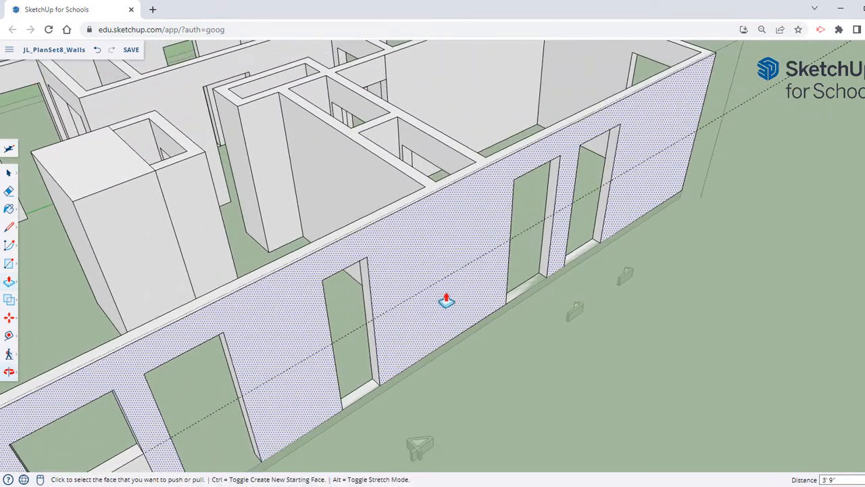
{"action": "left_click", "coordinate": [537, 286]}
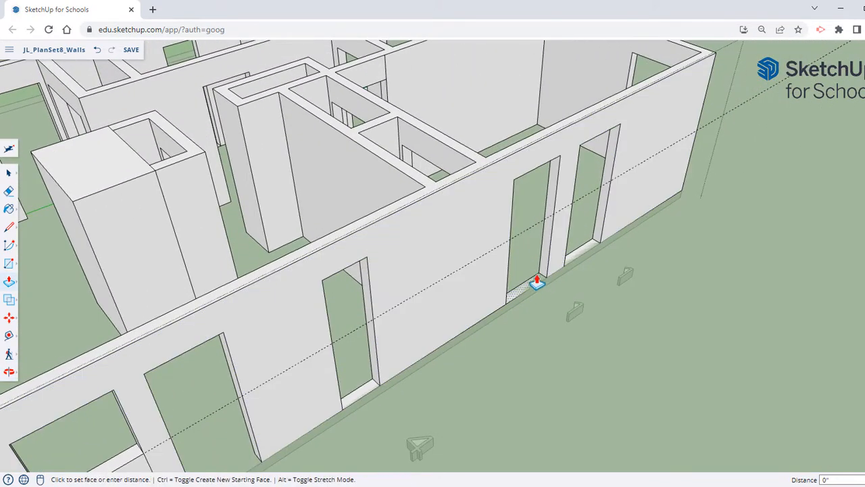
{"action": "left_click", "coordinate": [472, 267]}
{"action": "left_click", "coordinate": [576, 257]}
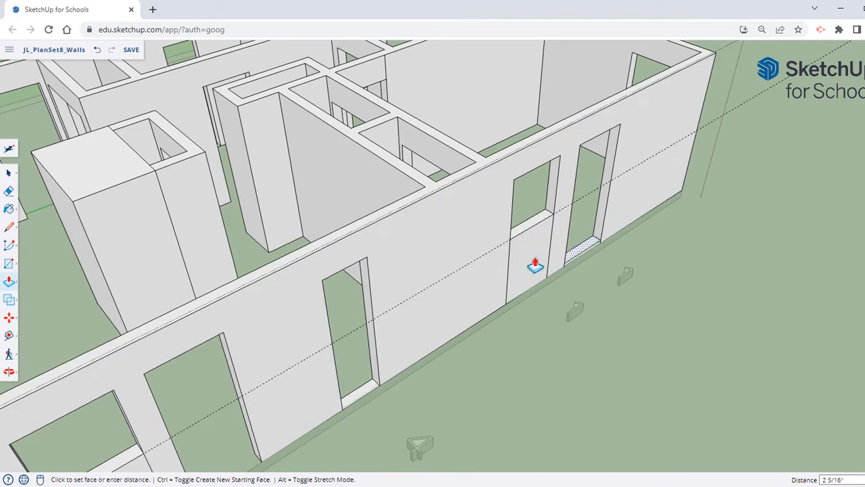
{"action": "left_click", "coordinate": [455, 283]}
Step: Push/Pull the bottom face of the single narrow opening marked 4 up 3' 9" to the guide line
{"action": "middle_click_drag", "start_coordinate": [455, 279], "coordinate": [566, 221]}
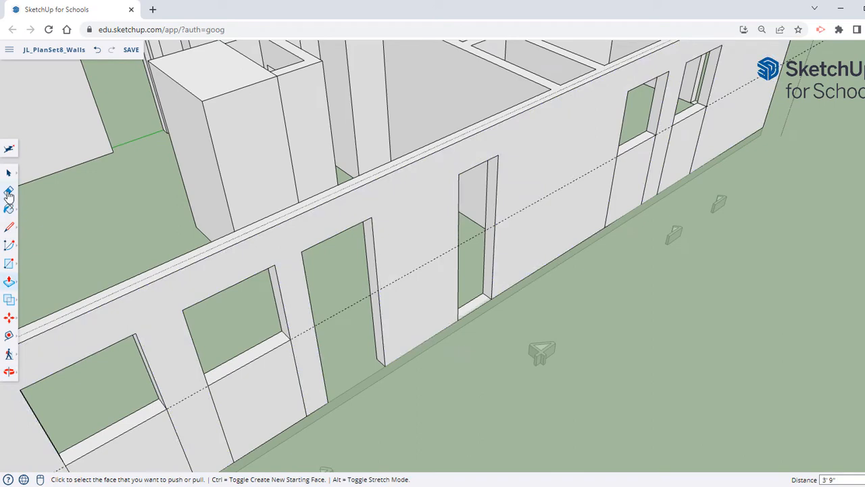
{"action": "left_click", "coordinate": [8, 192]}
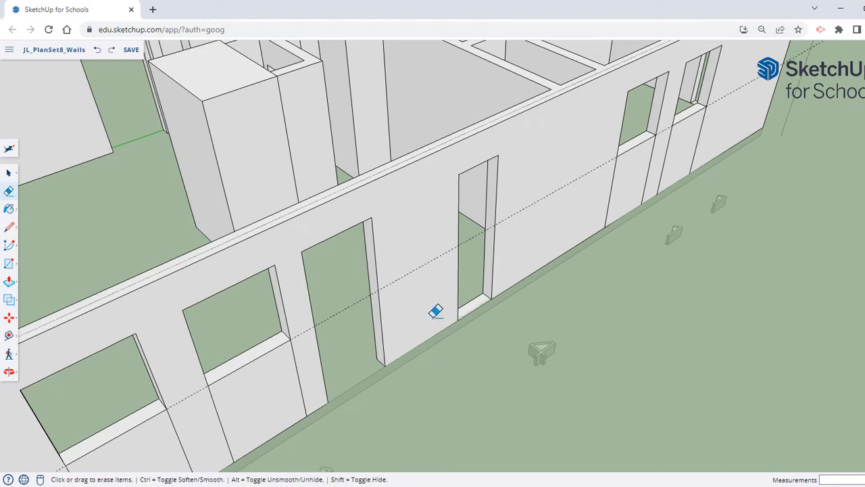
{"action": "key", "text": "p"}
{"action": "left_click", "coordinate": [481, 306]}
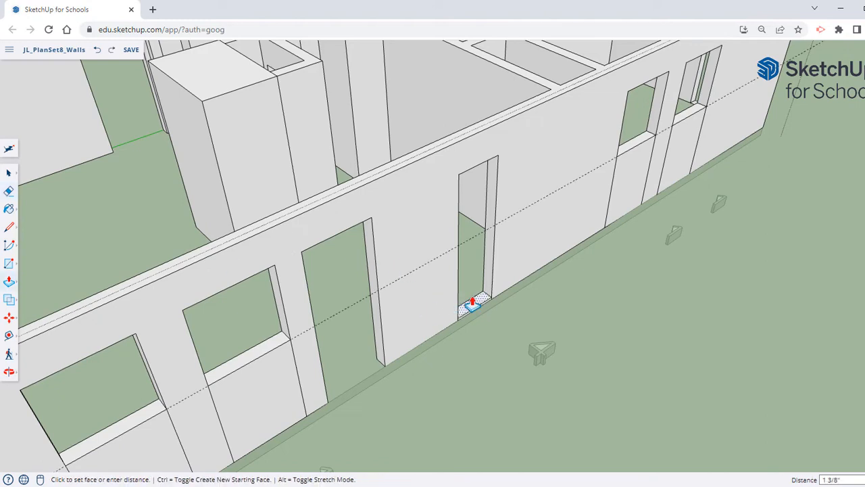
{"action": "left_click", "coordinate": [541, 203]}
Step: Erase the leftover vertical edges below the raised window sills, along with the guide line on that wall
{"action": "middle_click_drag", "start_coordinate": [585, 276], "coordinate": [529, 264]}
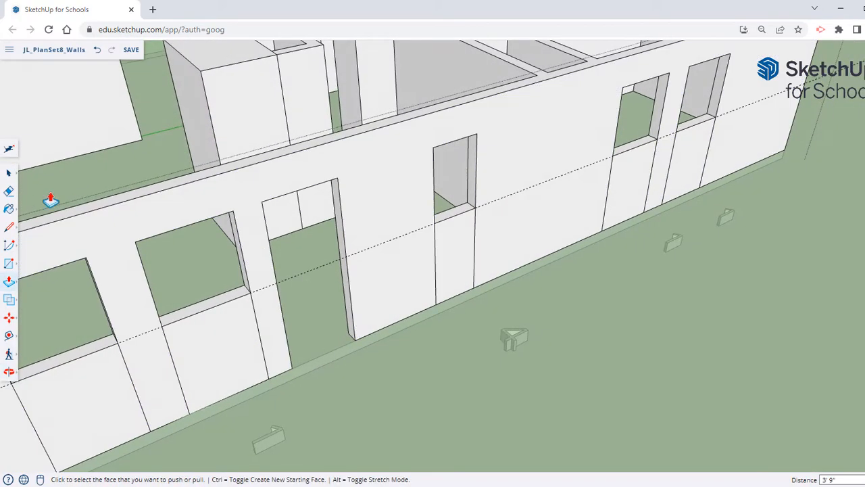
{"action": "left_click", "coordinate": [9, 190]}
{"action": "mouse_move", "coordinate": [128, 355]}
{"action": "left_mouse_down"}
{"action": "mouse_move", "coordinate": [137, 366]}
{"action": "mouse_move", "coordinate": [191, 342]}
{"action": "left_mouse_up"}
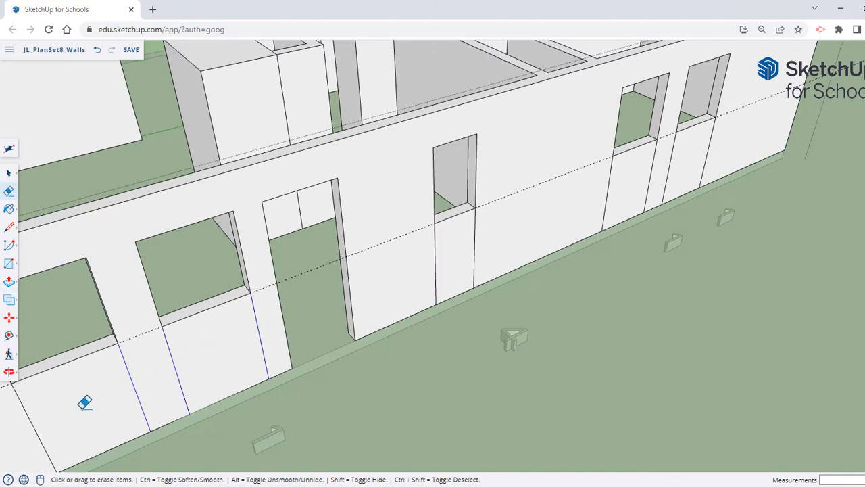
{"action": "left_click_drag", "start_coordinate": [30, 419], "coordinate": [64, 411]}
{"action": "left_click_drag", "start_coordinate": [407, 267], "coordinate": [442, 259]}
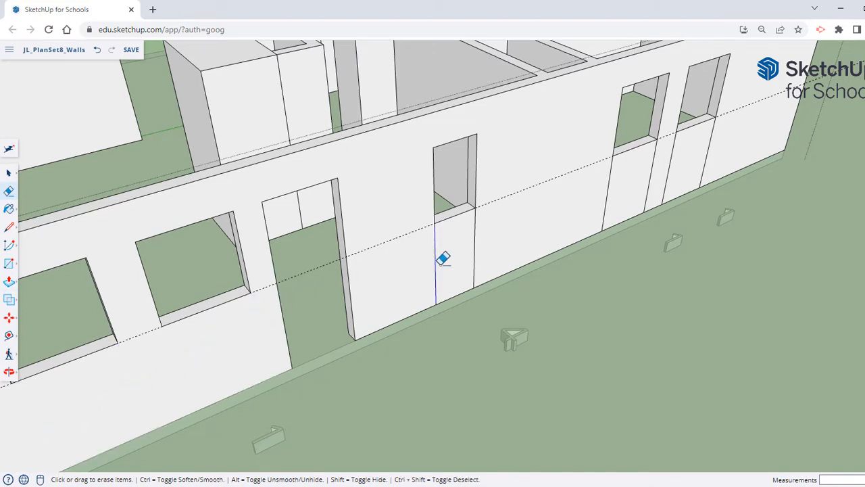
{"action": "mouse_move", "coordinate": [694, 143]}
{"action": "left_mouse_down"}
{"action": "mouse_move", "coordinate": [714, 135]}
{"action": "mouse_move", "coordinate": [599, 156]}
{"action": "left_mouse_up"}
Step: Inspect the finished window wall and the interior, then examine the openings in the opposite long wall
{"action": "scroll", "coordinate": [512, 214], "scroll_direction": "down", "scroll_amount": 2}
{"action": "scroll", "coordinate": [513, 214], "scroll_direction": "down", "scroll_amount": 3}
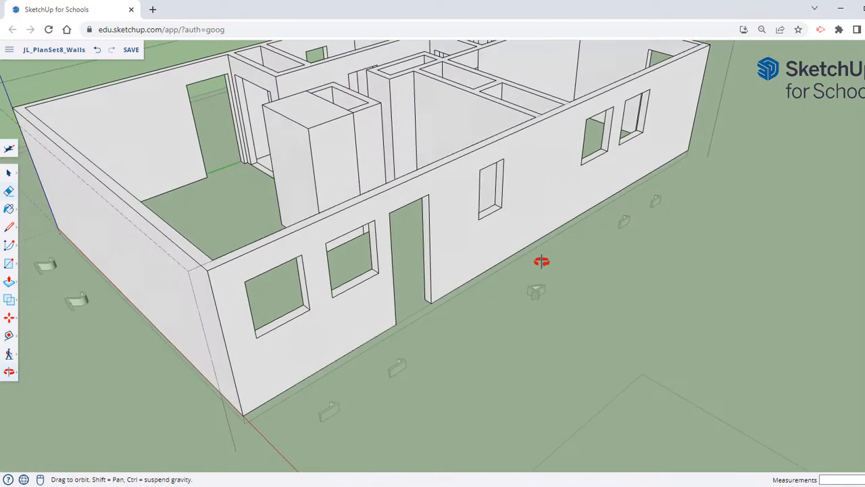
{"action": "scroll", "coordinate": [517, 281], "scroll_direction": "up", "scroll_amount": 2}
{"action": "middle_click_drag", "start_coordinate": [527, 206], "coordinate": [601, 328]}
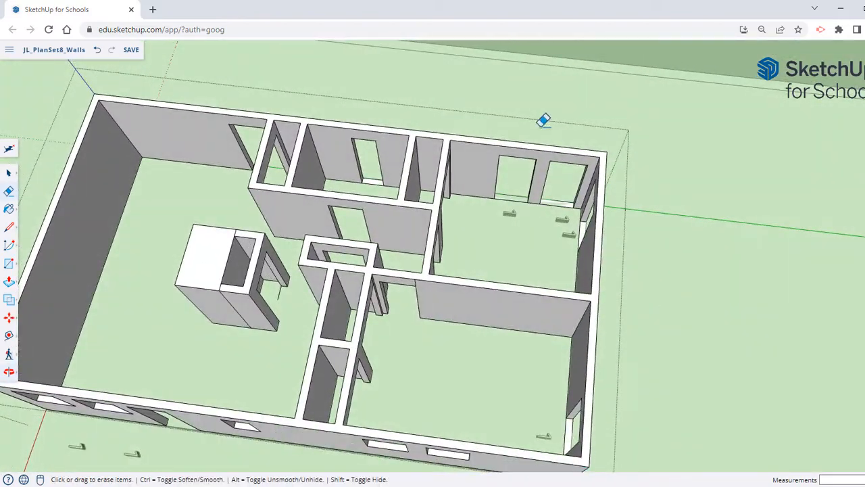
{"action": "scroll", "coordinate": [625, 245], "scroll_direction": "up", "scroll_amount": 2}
{"action": "middle_click_drag", "start_coordinate": [625, 245], "coordinate": [635, 241]}
{"action": "mouse_move", "coordinate": [439, 263]}
{"action": "middle_mouse_down"}
{"action": "mouse_move", "coordinate": [562, 236]}
{"action": "mouse_move", "coordinate": [552, 267]}
{"action": "middle_mouse_up"}
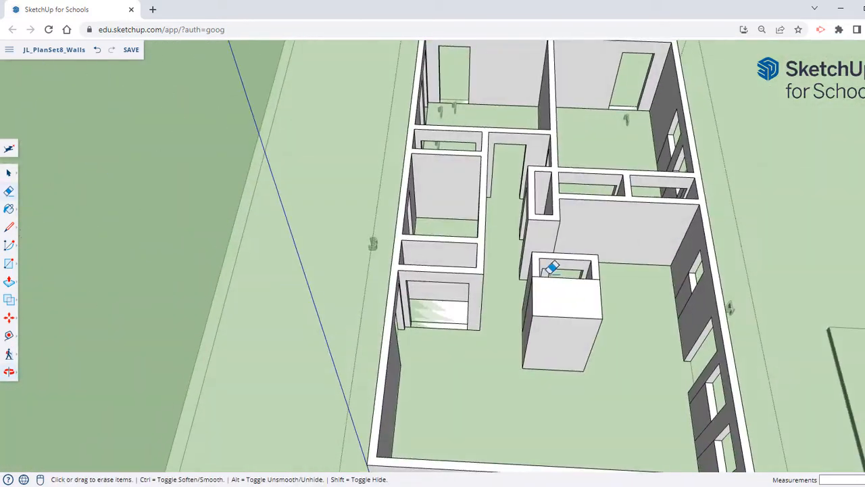
{"action": "middle_click_drag", "start_coordinate": [411, 338], "coordinate": [626, 232]}
{"action": "middle_click_drag", "start_coordinate": [443, 254], "coordinate": [430, 297]}
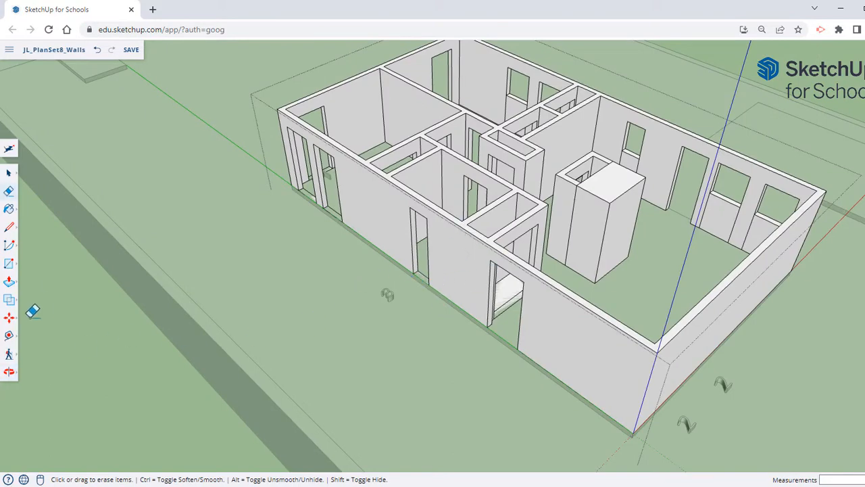
Step: Place a Tape Measure guide line 1' 6" below the top edge of the narrow opening in the middle of the long wall
{"action": "left_click", "coordinate": [10, 336]}
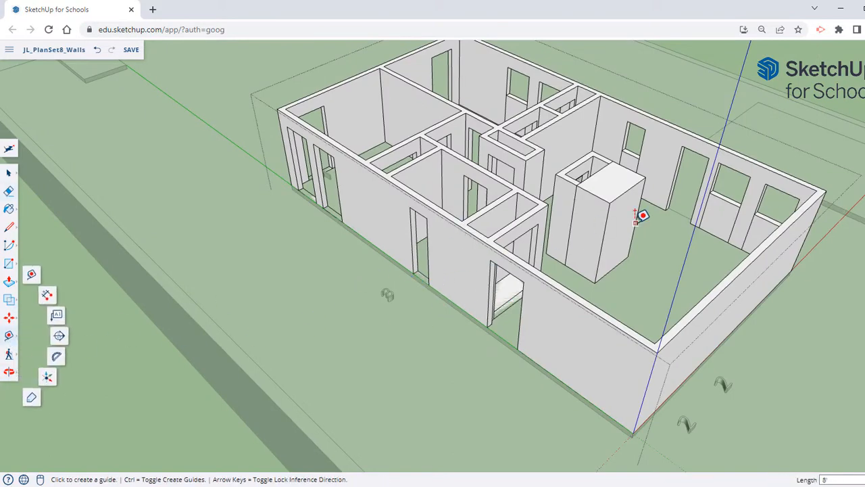
{"action": "middle_click_drag", "start_coordinate": [643, 216], "coordinate": [679, 214]}
{"action": "scroll", "coordinate": [405, 213], "scroll_direction": "up", "scroll_amount": 3}
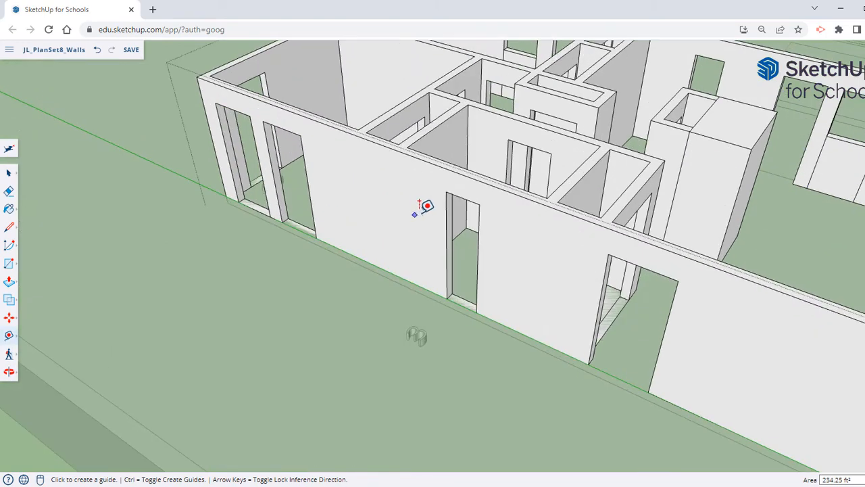
{"action": "left_click", "coordinate": [463, 197]}
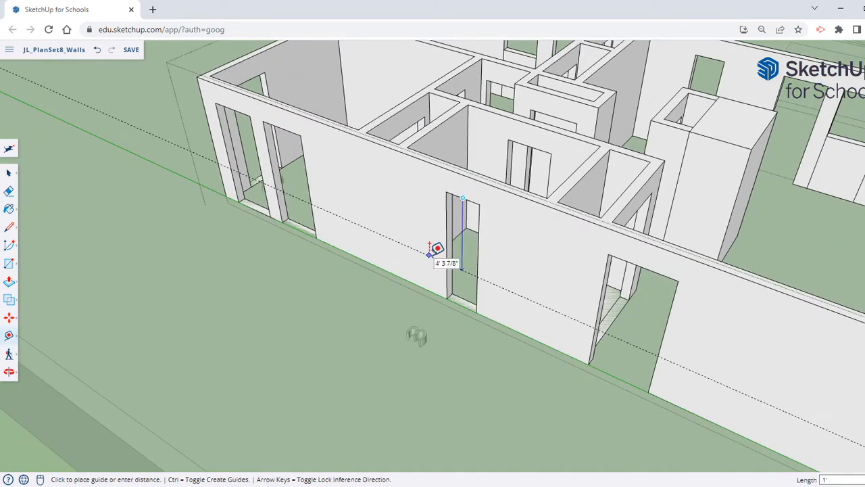
{"action": "left_click", "coordinate": [436, 248]}
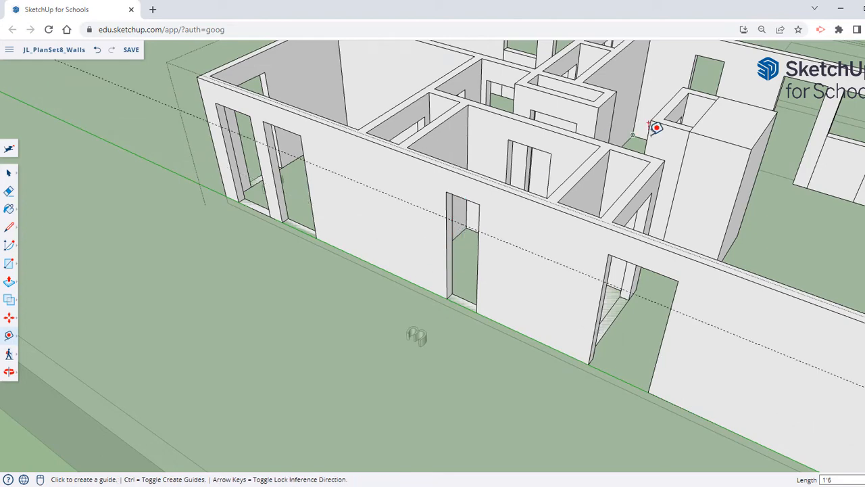
Step: Measure the height of a finished window opening in the opposite wall
{"action": "middle_click_drag", "start_coordinate": [654, 128], "coordinate": [786, 129]}
{"action": "left_click", "coordinate": [843, 133]}
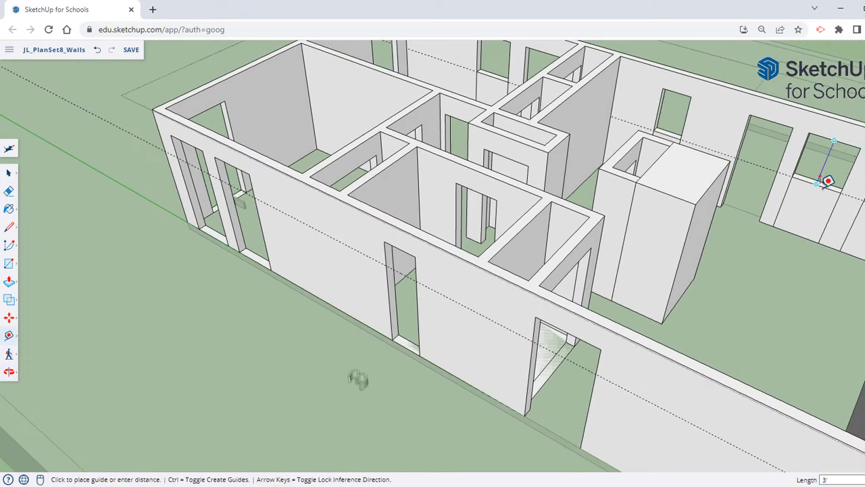
{"action": "key", "text": "Escape"}
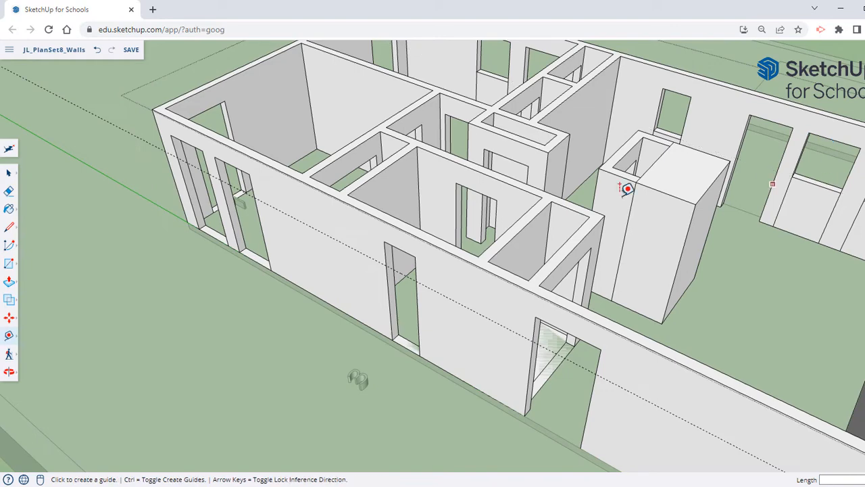
Step: Push/Pull the bottom face of the narrow middle opening up to the guide line
{"action": "middle_click_drag", "start_coordinate": [276, 284], "coordinate": [383, 266]}
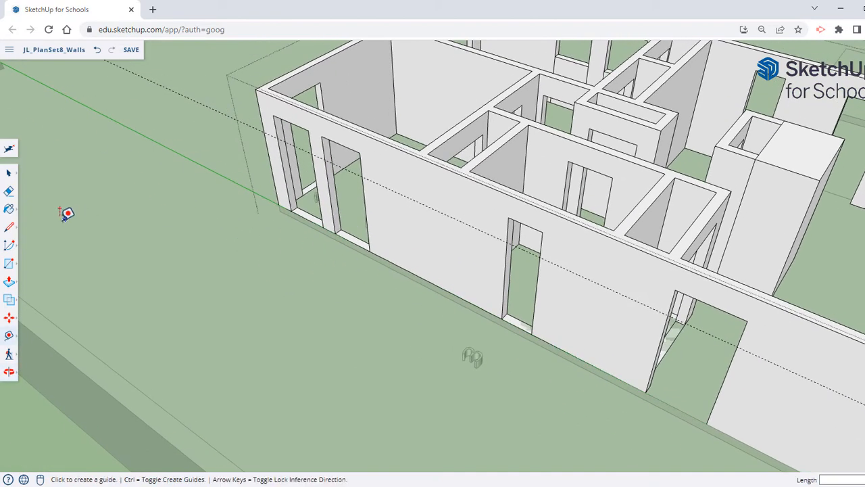
{"action": "left_click", "coordinate": [9, 281]}
{"action": "scroll", "coordinate": [518, 325], "scroll_direction": "up", "scroll_amount": 2}
{"action": "left_click", "coordinate": [517, 323]}
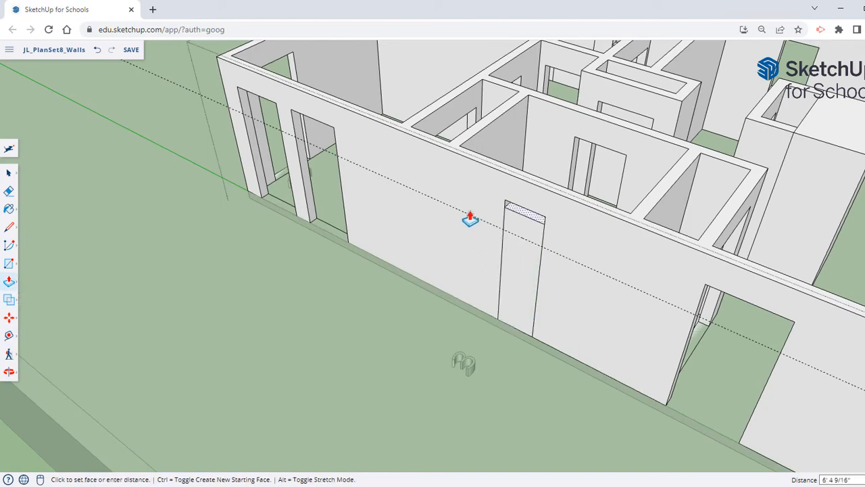
{"action": "left_click", "coordinate": [466, 223]}
Step: Erase the guide line and the leftover vertical edges below the small middle window
{"action": "middle_click_drag", "start_coordinate": [479, 257], "coordinate": [577, 321]}
{"action": "left_click", "coordinate": [9, 192]}
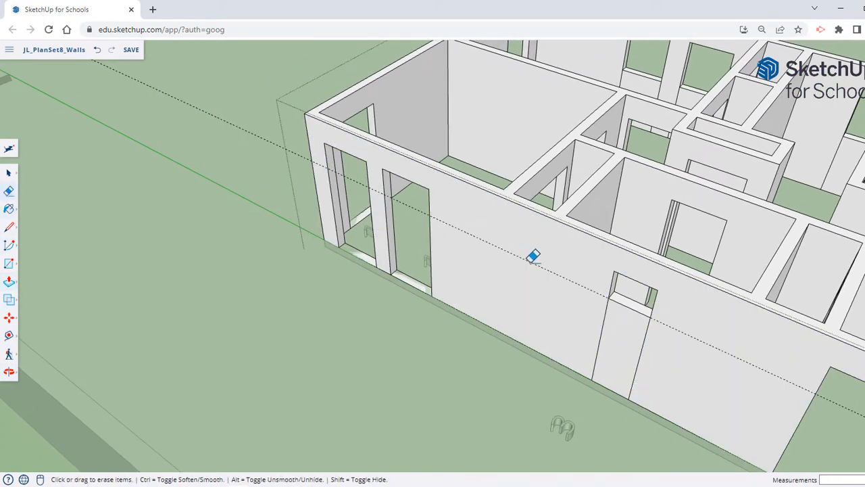
{"action": "left_click_drag", "start_coordinate": [533, 255], "coordinate": [659, 339]}
{"action": "scroll", "coordinate": [629, 332], "scroll_direction": "down", "scroll_amount": 1}
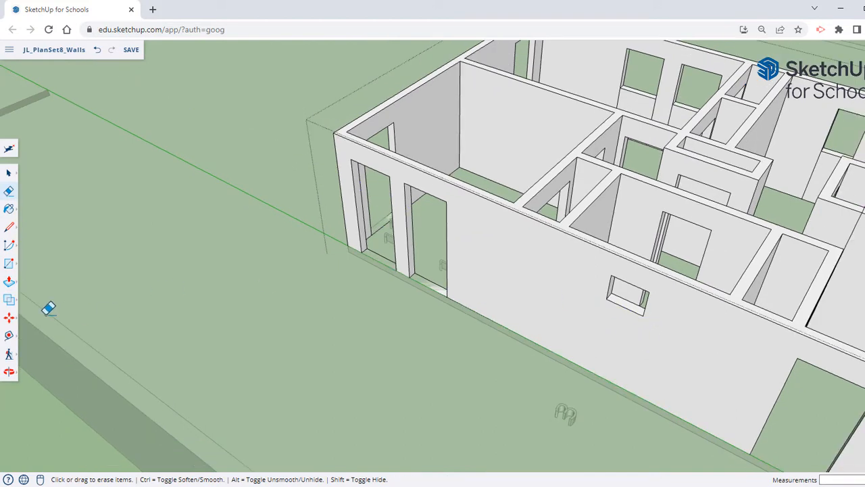
Step: Place a guide line along the long wall below the top edge of the two openings near its end
{"action": "left_click", "coordinate": [9, 336]}
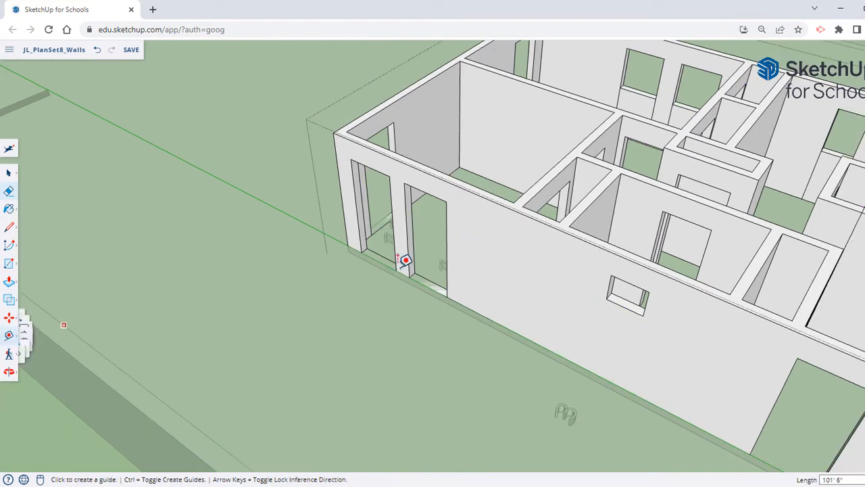
{"action": "left_click", "coordinate": [511, 328]}
{"action": "left_click", "coordinate": [523, 263]}
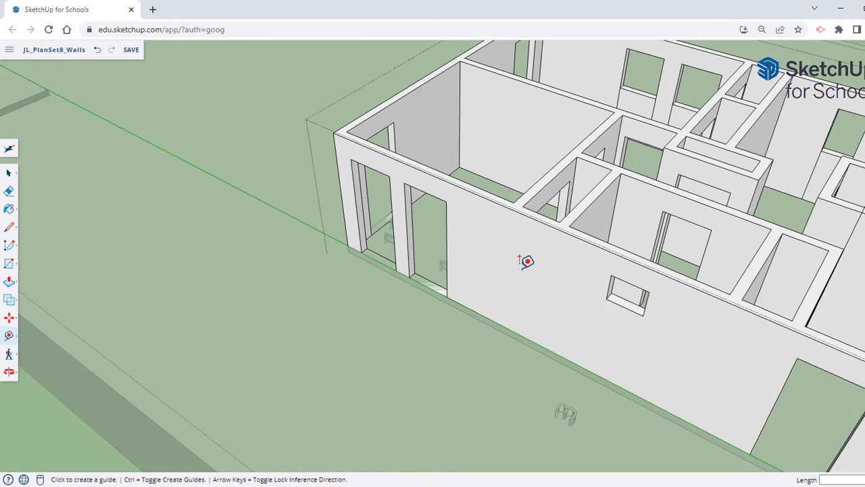
{"action": "left_click", "coordinate": [438, 197]}
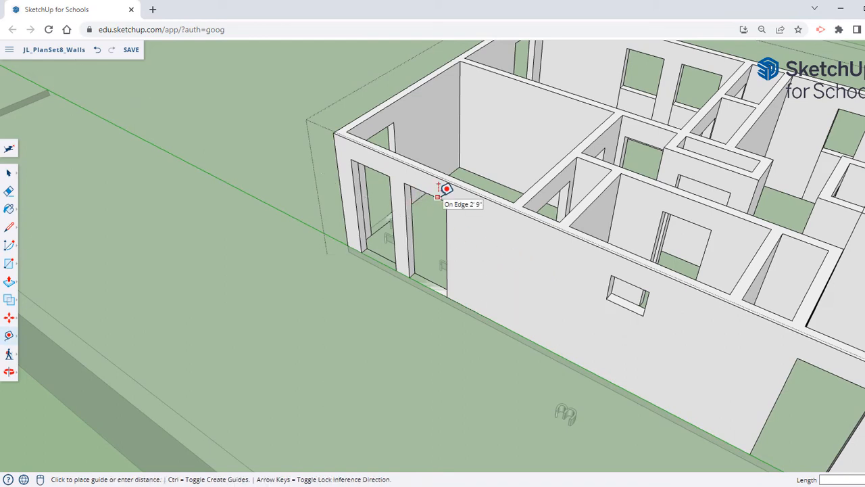
{"action": "left_click", "coordinate": [443, 237]}
Step: Push/Pull the bottom faces of the two openings near the long wall's end up to the guide line
{"action": "left_click", "coordinate": [9, 281]}
{"action": "scroll", "coordinate": [369, 298], "scroll_direction": "up", "scroll_amount": 3}
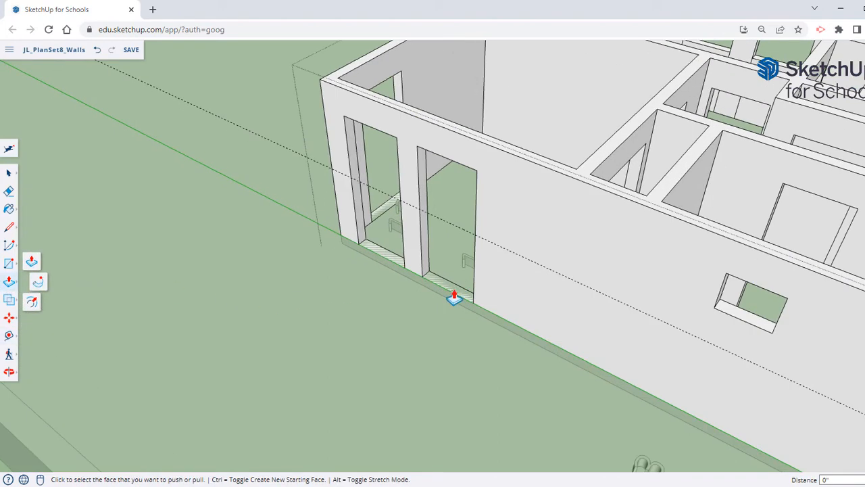
{"action": "left_click", "coordinate": [470, 301]}
{"action": "left_click", "coordinate": [570, 287]}
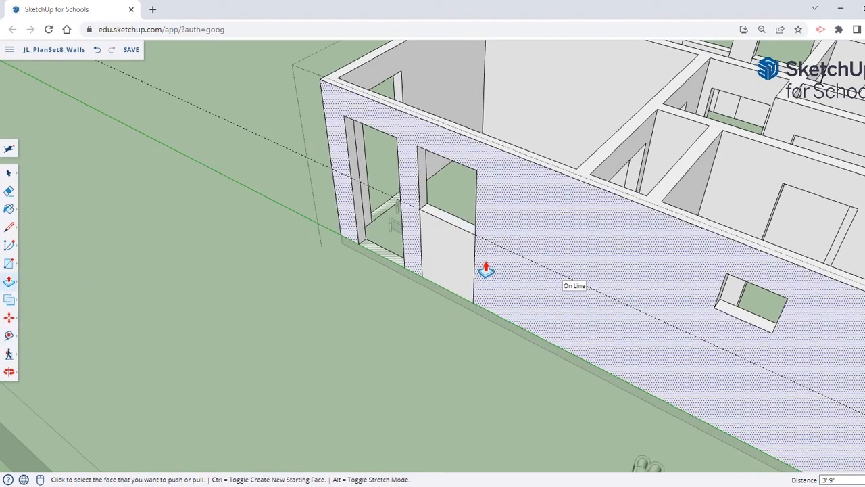
{"action": "left_click", "coordinate": [382, 255]}
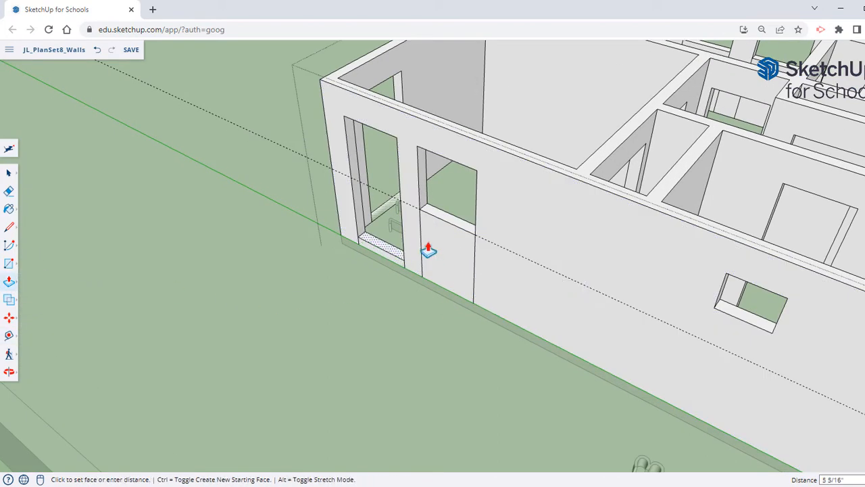
{"action": "left_click", "coordinate": [509, 265]}
{"action": "scroll", "coordinate": [514, 295], "scroll_direction": "down", "scroll_amount": 3}
{"action": "scroll", "coordinate": [436, 262], "scroll_direction": "up", "scroll_amount": 5}
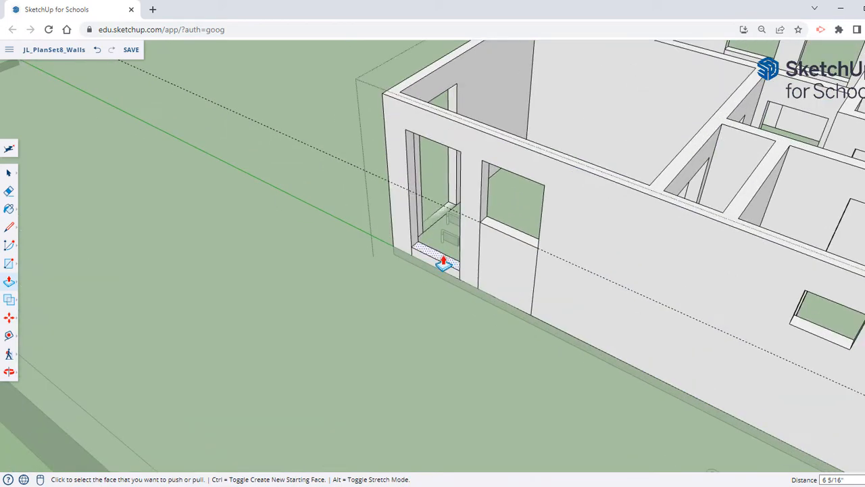
{"action": "left_click", "coordinate": [446, 262]}
{"action": "left_click", "coordinate": [592, 279]}
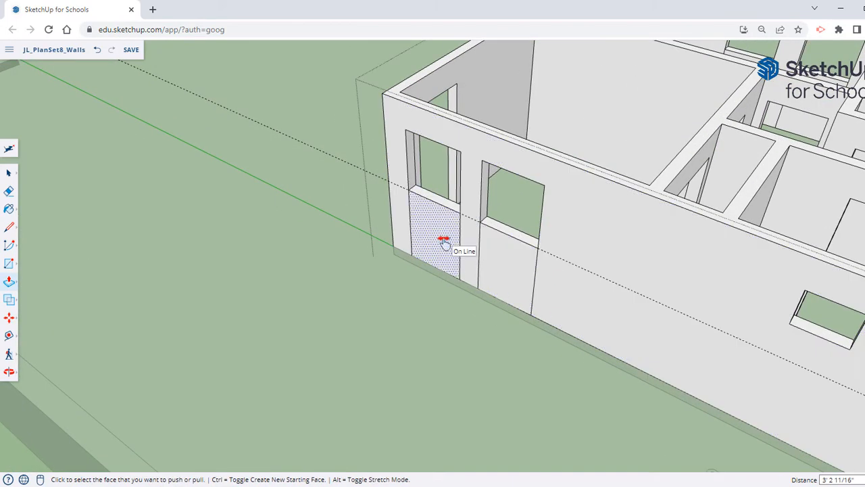
Step: Place a guide line across the end wall, 3' below the top edge of its opening nearest the just-edited long wall
{"action": "middle_click_drag", "start_coordinate": [442, 243], "coordinate": [675, 397]}
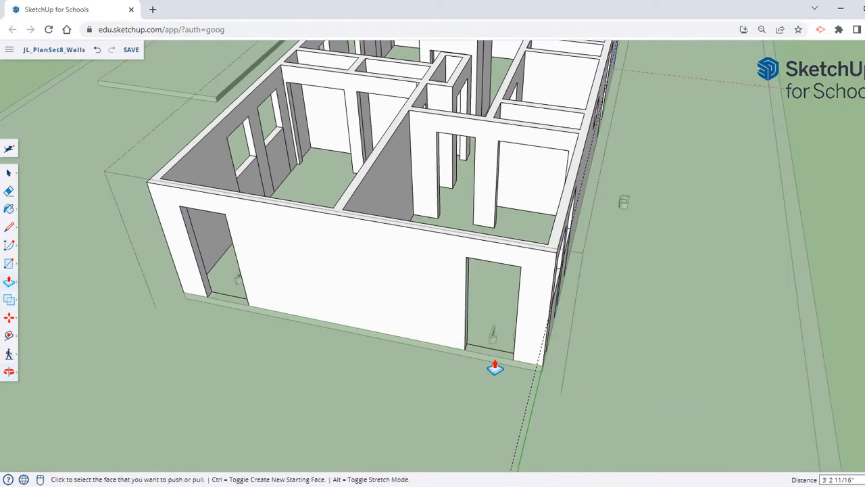
{"action": "key", "text": "t"}
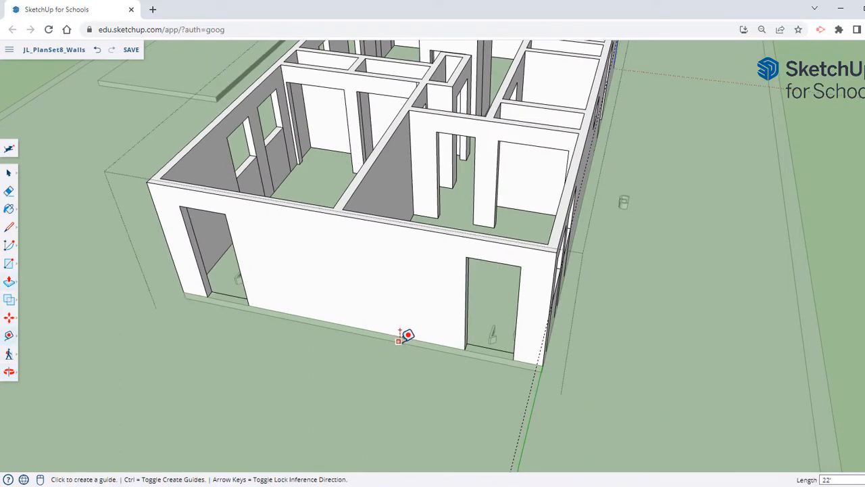
{"action": "left_click", "coordinate": [393, 333]}
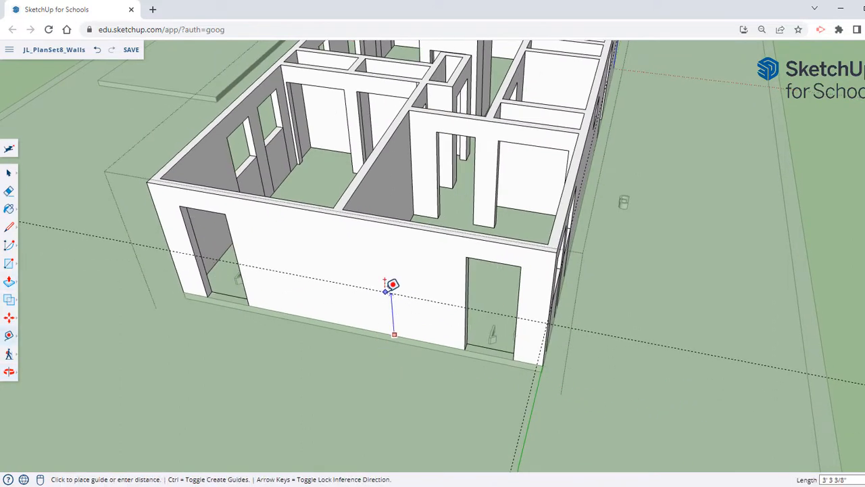
{"action": "key", "text": "Escape"}
{"action": "left_click", "coordinate": [500, 262]}
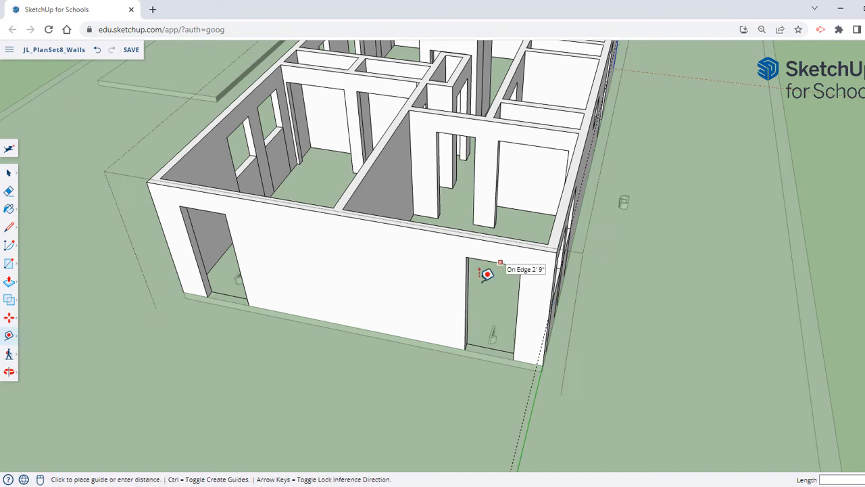
{"action": "type", "text": "3"}
{"action": "key", "text": "Return"}
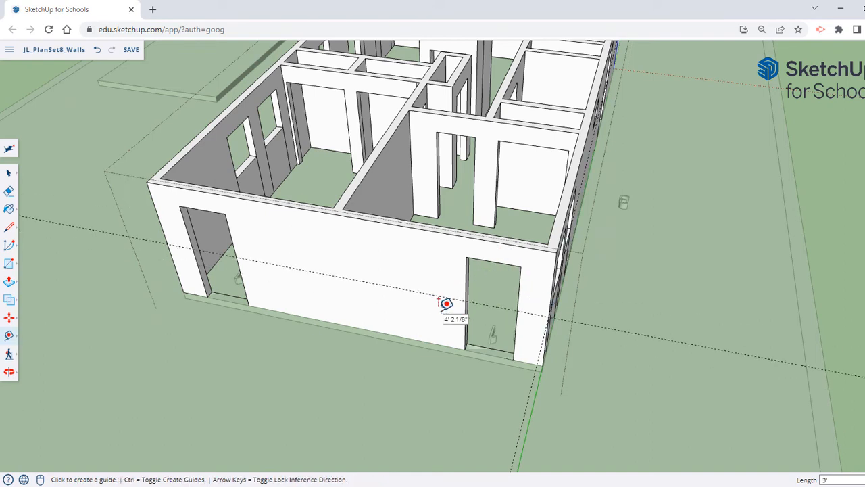
Step: Push/Pull the bottom faces of both end-wall openings up 3' 9" to the guide line
{"action": "key", "text": "p"}
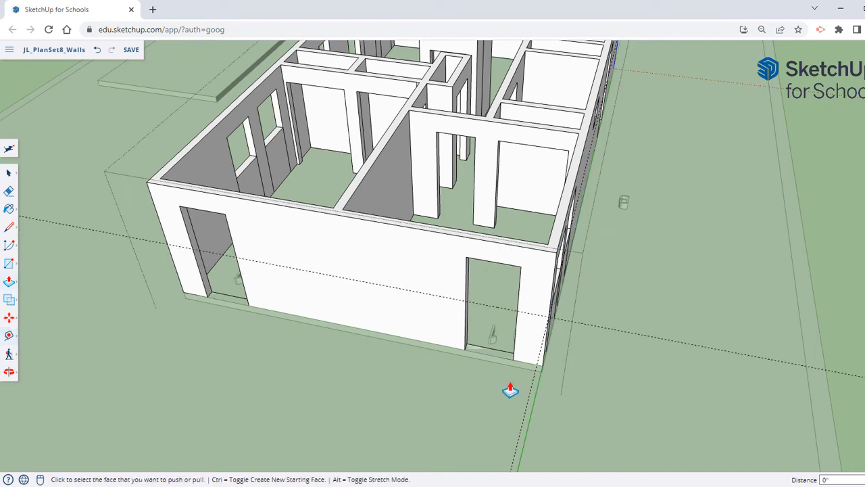
{"action": "left_click", "coordinate": [484, 358]}
{"action": "left_click", "coordinate": [426, 299]}
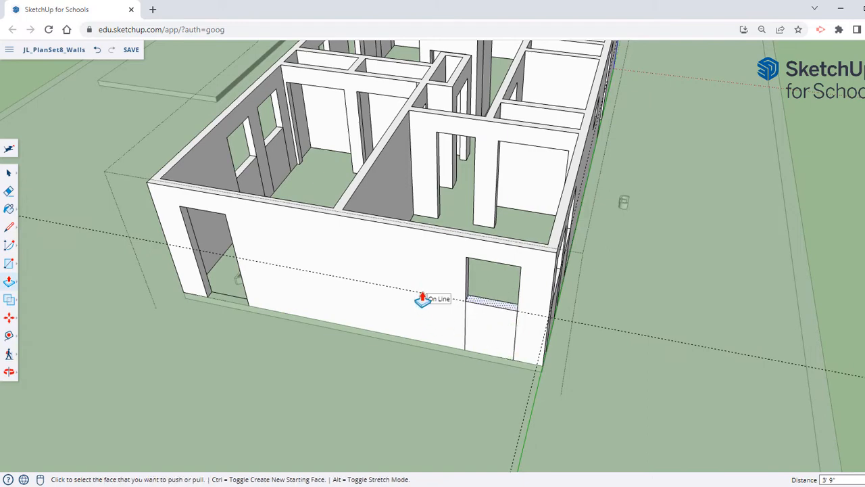
{"action": "left_click", "coordinate": [232, 306]}
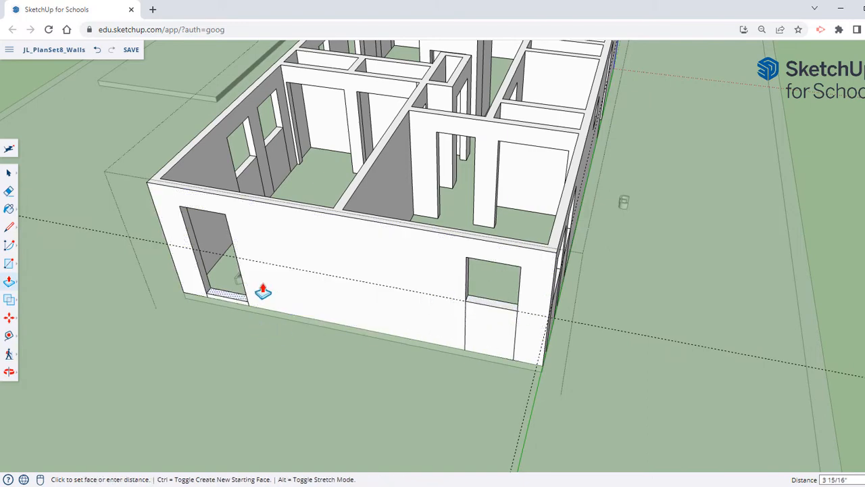
{"action": "left_click", "coordinate": [309, 279]}
Step: Erase the leftover exterior edges below the end-wall windows and the two adjacent long-wall windows, along with the guide lines
{"action": "middle_click_drag", "start_coordinate": [433, 304], "coordinate": [259, 247]}
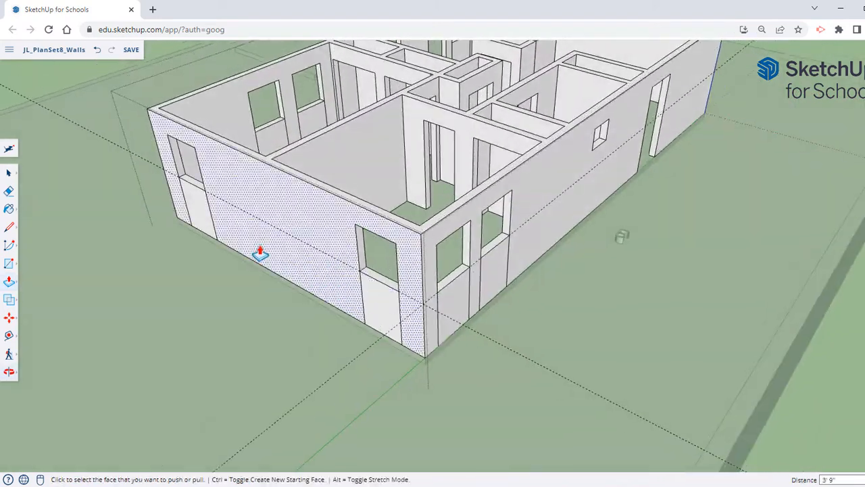
{"action": "left_click", "coordinate": [9, 190]}
{"action": "mouse_move", "coordinate": [166, 195]}
{"action": "left_mouse_down"}
{"action": "mouse_move", "coordinate": [217, 210]}
{"action": "mouse_move", "coordinate": [261, 206]}
{"action": "left_mouse_up"}
{"action": "mouse_move", "coordinate": [357, 278]}
{"action": "left_mouse_down"}
{"action": "mouse_move", "coordinate": [417, 311]}
{"action": "mouse_move", "coordinate": [509, 262]}
{"action": "mouse_move", "coordinate": [436, 304]}
{"action": "left_mouse_up"}
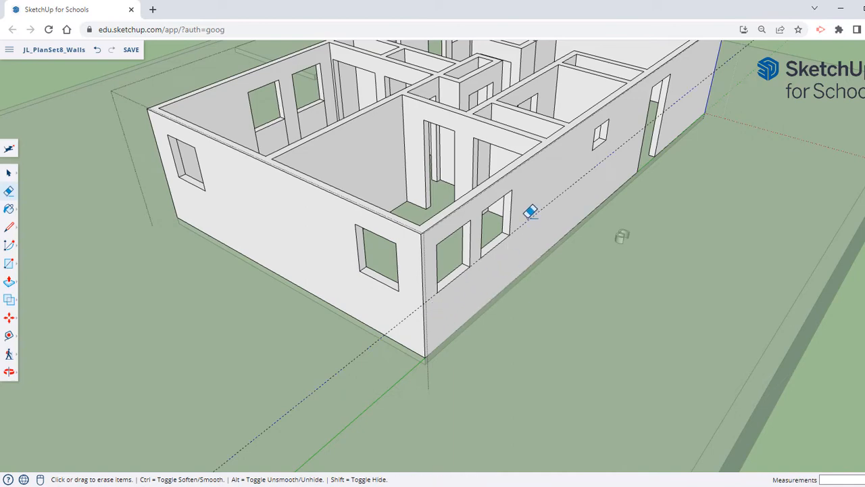
Step: Erase the leftover interior edges below the two long-wall windows in the corner room
{"action": "mouse_move", "coordinate": [521, 220]}
{"action": "middle_mouse_down"}
{"action": "mouse_move", "coordinate": [407, 280]}
{"action": "mouse_move", "coordinate": [377, 270]}
{"action": "middle_mouse_up"}
{"action": "middle_click_drag", "start_coordinate": [382, 179], "coordinate": [432, 293]}
{"action": "scroll", "coordinate": [416, 225], "scroll_direction": "up", "scroll_amount": 3}
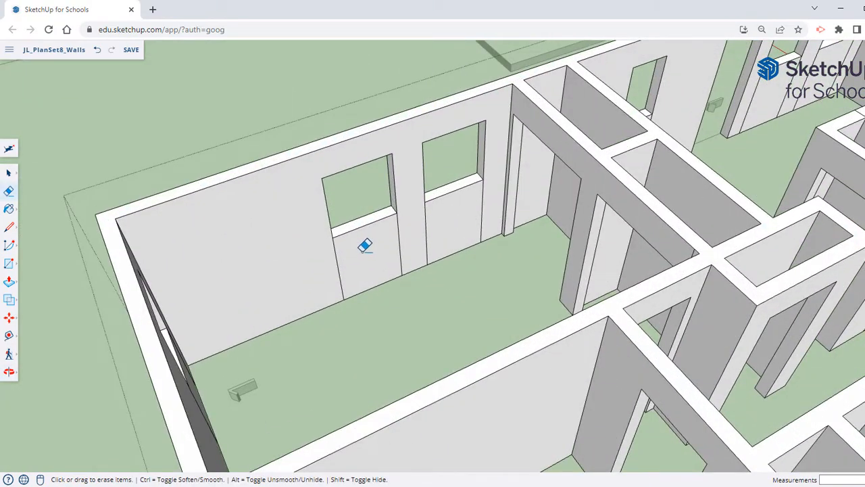
{"action": "mouse_move", "coordinate": [359, 246]}
{"action": "left_mouse_down"}
{"action": "mouse_move", "coordinate": [340, 247]}
{"action": "mouse_move", "coordinate": [457, 207]}
{"action": "mouse_move", "coordinate": [418, 231]}
{"action": "mouse_move", "coordinate": [471, 219]}
{"action": "left_mouse_up"}
Step: Erase the leftover interior edges below the single window and the window pair in the large main room, leaving the doorway
{"action": "scroll", "coordinate": [472, 219], "scroll_direction": "down", "scroll_amount": 3}
{"action": "mouse_move", "coordinate": [466, 226]}
{"action": "middle_mouse_down"}
{"action": "mouse_move", "coordinate": [442, 256]}
{"action": "mouse_move", "coordinate": [371, 297]}
{"action": "middle_mouse_up"}
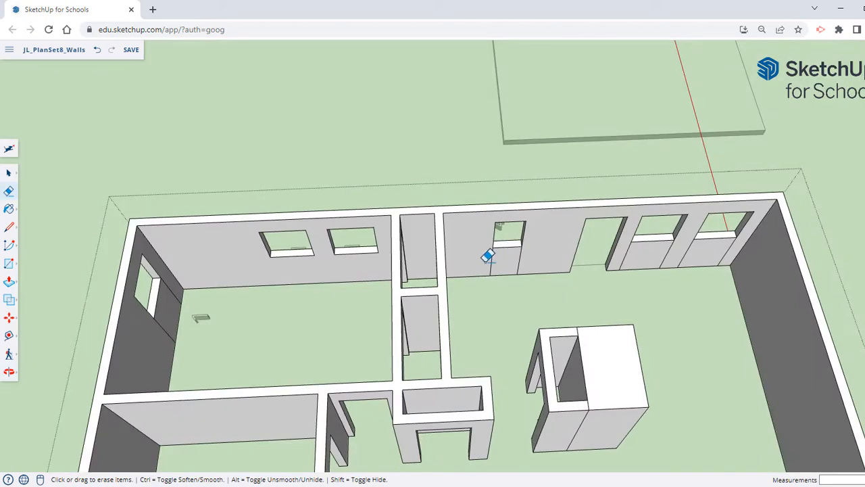
{"action": "left_click_drag", "start_coordinate": [488, 250], "coordinate": [531, 254]}
{"action": "left_click_drag", "start_coordinate": [626, 248], "coordinate": [724, 248]}
Step: Erase the interior edges below the small window and the two long-wall windows of the corner room on the opposite side
{"action": "mouse_move", "coordinate": [724, 247]}
{"action": "middle_mouse_down"}
{"action": "mouse_move", "coordinate": [511, 299]}
{"action": "mouse_move", "coordinate": [558, 195]}
{"action": "mouse_move", "coordinate": [487, 223]}
{"action": "mouse_move", "coordinate": [240, 391]}
{"action": "mouse_move", "coordinate": [219, 284]}
{"action": "mouse_move", "coordinate": [353, 347]}
{"action": "mouse_move", "coordinate": [298, 343]}
{"action": "mouse_move", "coordinate": [273, 315]}
{"action": "middle_mouse_up"}
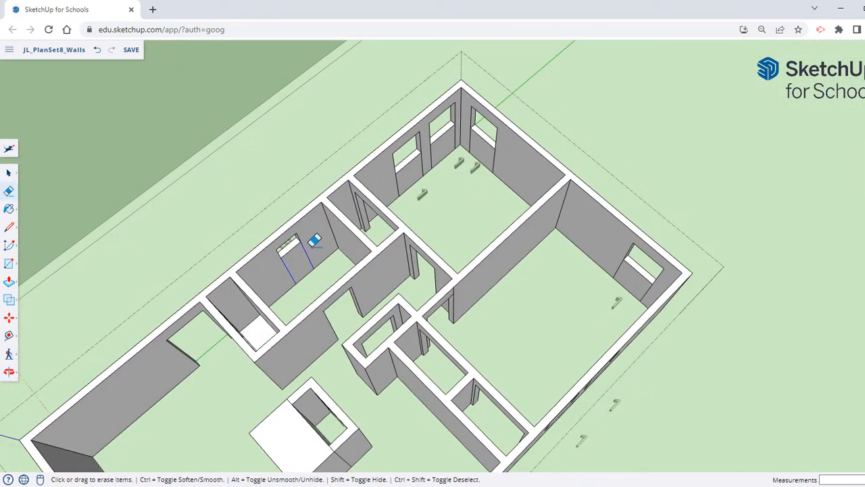
{"action": "left_click_drag", "start_coordinate": [313, 242], "coordinate": [314, 241]}
{"action": "left_click_drag", "start_coordinate": [391, 186], "coordinate": [467, 148]}
Step: Erase the leftover interior edges below the end-wall window in that same corner room
{"action": "mouse_move", "coordinate": [454, 161]}
{"action": "middle_mouse_down"}
{"action": "mouse_move", "coordinate": [518, 158]}
{"action": "mouse_move", "coordinate": [412, 167]}
{"action": "mouse_move", "coordinate": [586, 131]}
{"action": "mouse_move", "coordinate": [578, 134]}
{"action": "middle_mouse_up"}
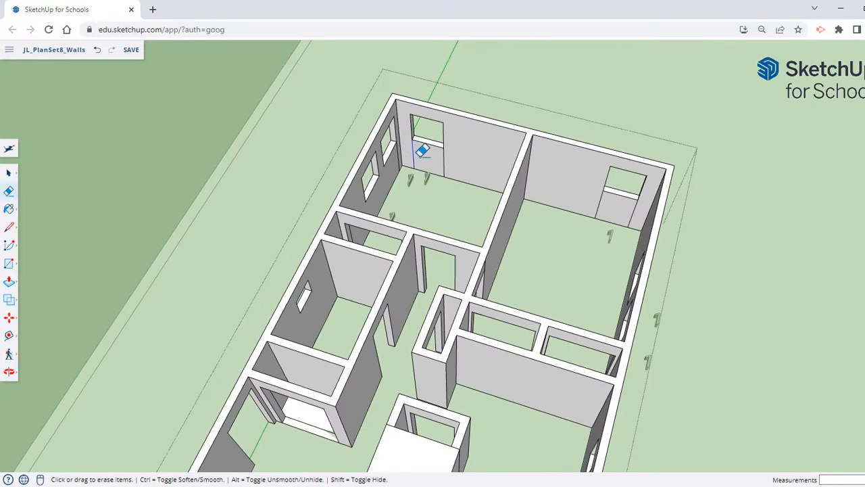
{"action": "left_click_drag", "start_coordinate": [418, 154], "coordinate": [448, 152]}
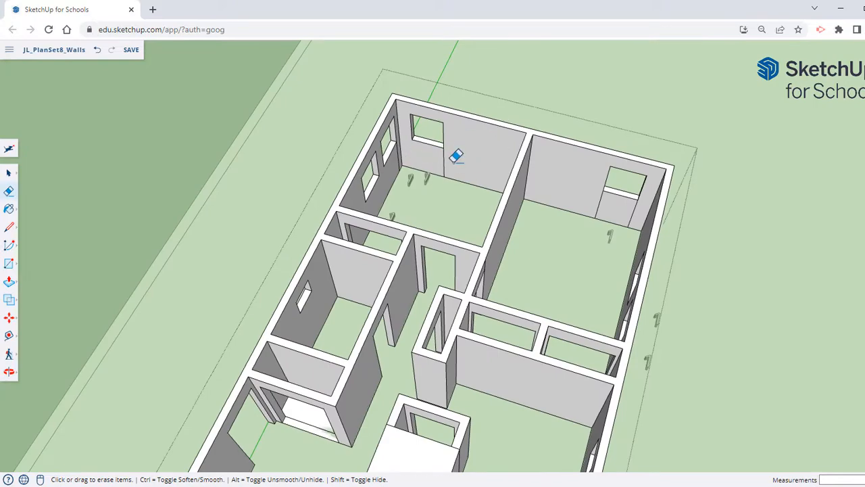
{"action": "mouse_move", "coordinate": [460, 157]}
{"action": "middle_mouse_down"}
{"action": "mouse_move", "coordinate": [401, 145]}
{"action": "mouse_move", "coordinate": [525, 137]}
{"action": "mouse_move", "coordinate": [469, 193]}
{"action": "mouse_move", "coordinate": [461, 223]}
{"action": "mouse_move", "coordinate": [427, 237]}
{"action": "mouse_move", "coordinate": [407, 187]}
{"action": "middle_mouse_up"}
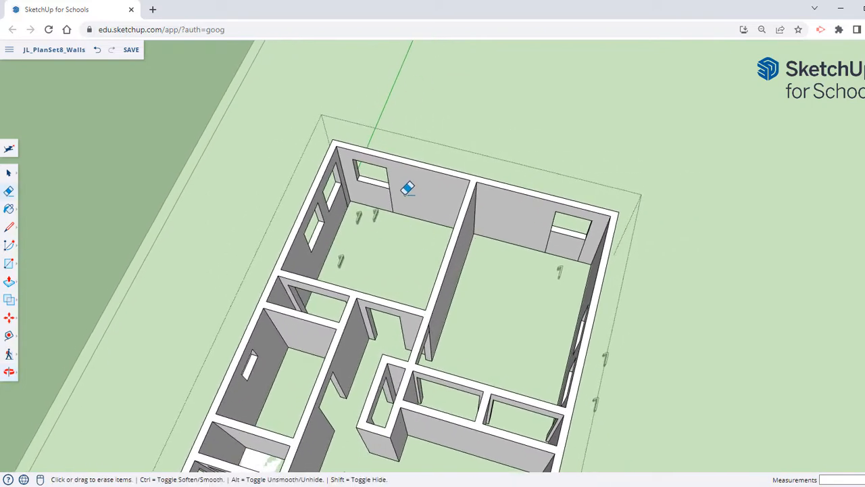
{"action": "scroll", "coordinate": [442, 239], "scroll_direction": "down", "scroll_amount": 1}
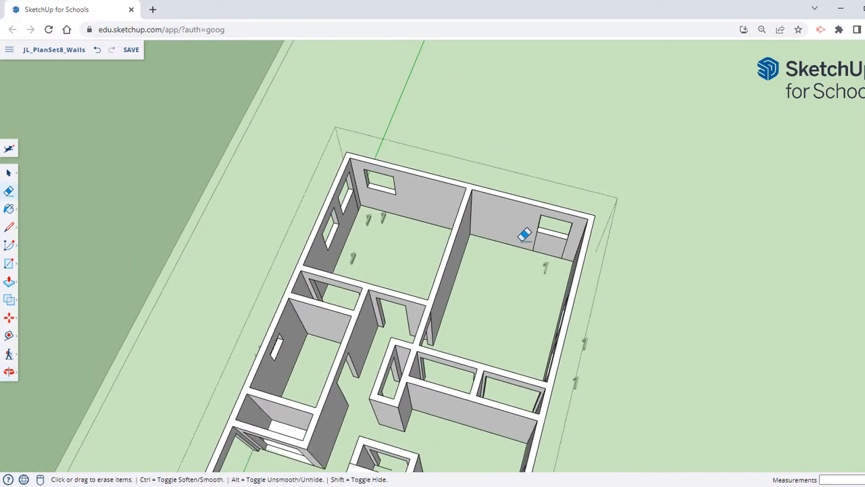
Step: Place two vertical centre guides on the blank end wall, one 4'6" in from the corner at the axes and another 4'6" beyond it
{"action": "mouse_move", "coordinate": [560, 244]}
{"action": "middle_mouse_down"}
{"action": "mouse_move", "coordinate": [475, 271]}
{"action": "mouse_move", "coordinate": [446, 179]}
{"action": "mouse_move", "coordinate": [415, 147]}
{"action": "mouse_move", "coordinate": [304, 168]}
{"action": "mouse_move", "coordinate": [356, 187]}
{"action": "middle_mouse_up"}
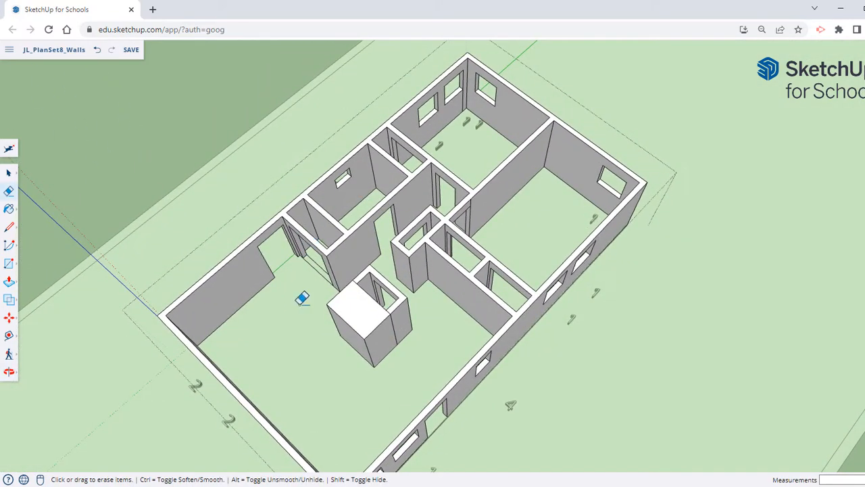
{"action": "mouse_move", "coordinate": [327, 307]}
{"action": "middle_mouse_down"}
{"action": "mouse_move", "coordinate": [386, 293]}
{"action": "mouse_move", "coordinate": [588, 180]}
{"action": "mouse_move", "coordinate": [490, 225]}
{"action": "mouse_move", "coordinate": [525, 292]}
{"action": "middle_mouse_up"}
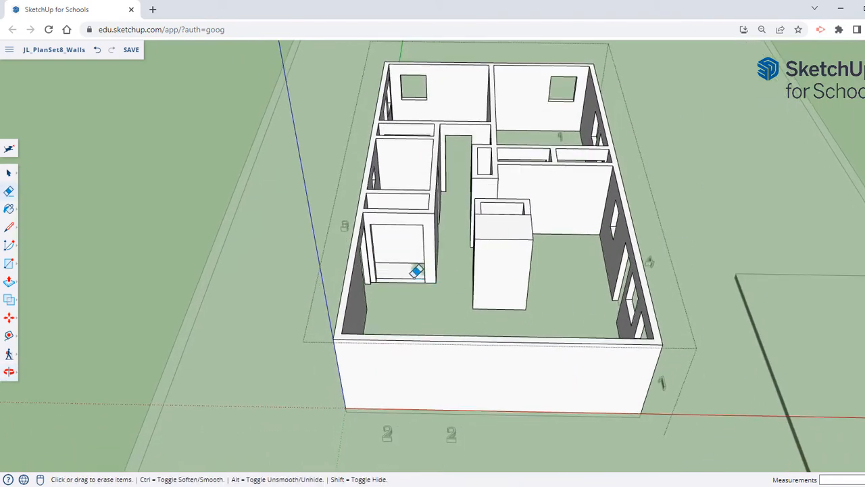
{"action": "middle_click_drag", "start_coordinate": [414, 270], "coordinate": [504, 269]}
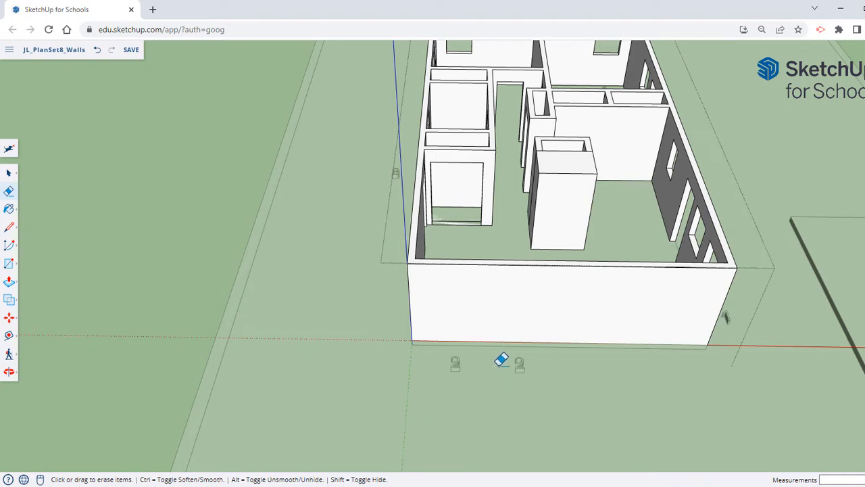
{"action": "left_click", "coordinate": [8, 336]}
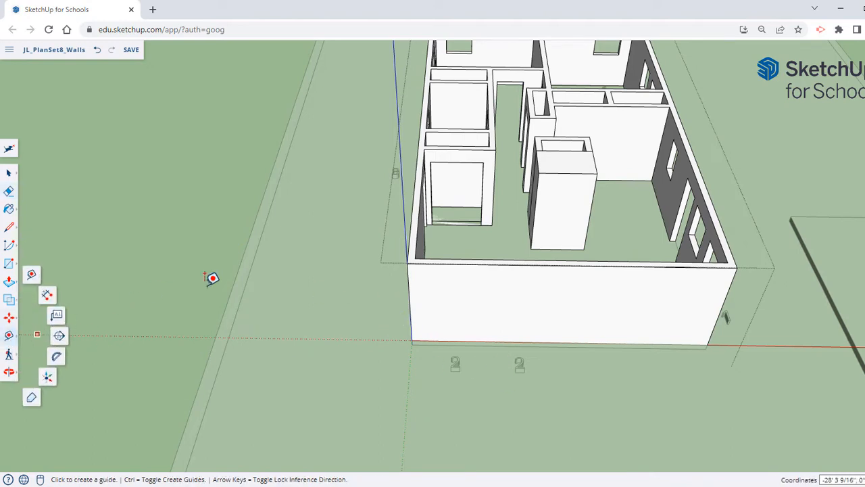
{"action": "left_click", "coordinate": [410, 309]}
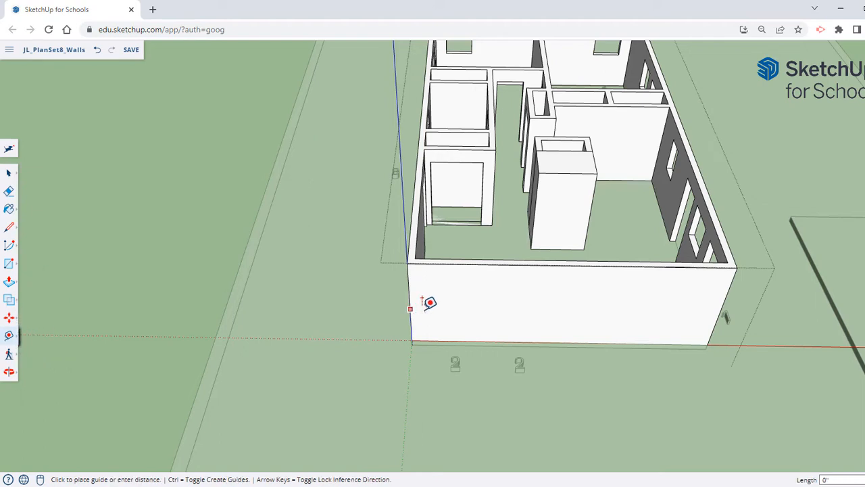
{"action": "left_click", "coordinate": [461, 303]}
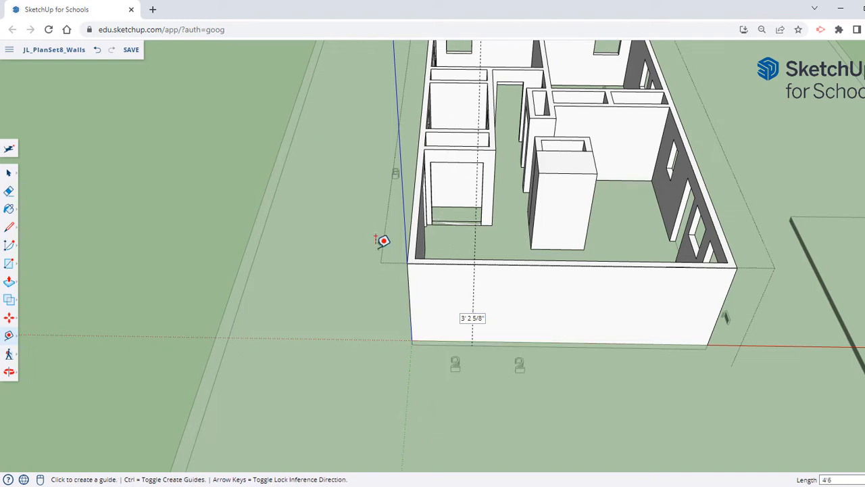
{"action": "left_click", "coordinate": [473, 298]}
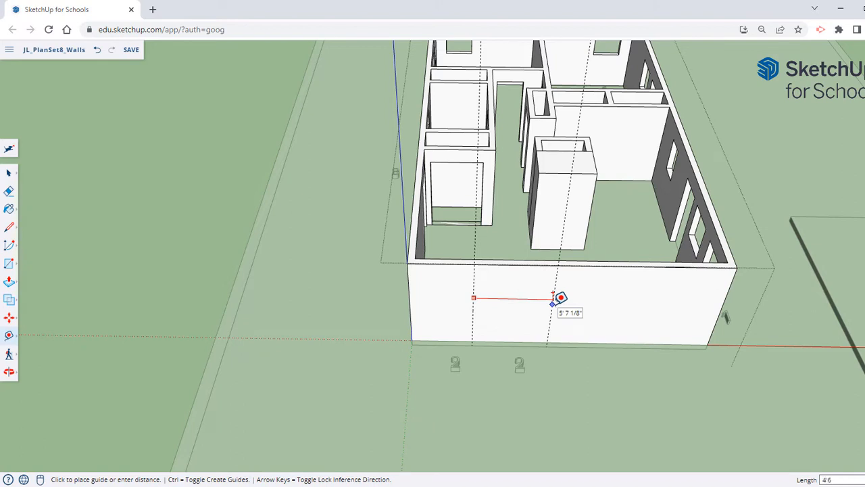
{"action": "left_click", "coordinate": [553, 298]}
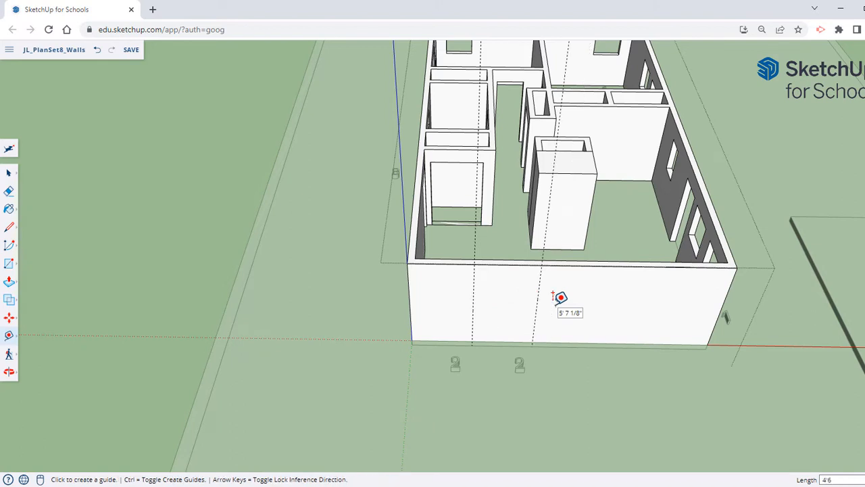
Step: Add a guide 1'6" from the first centre guide, away from the corner, and another 4.5" farther out
{"action": "left_click", "coordinate": [473, 305]}
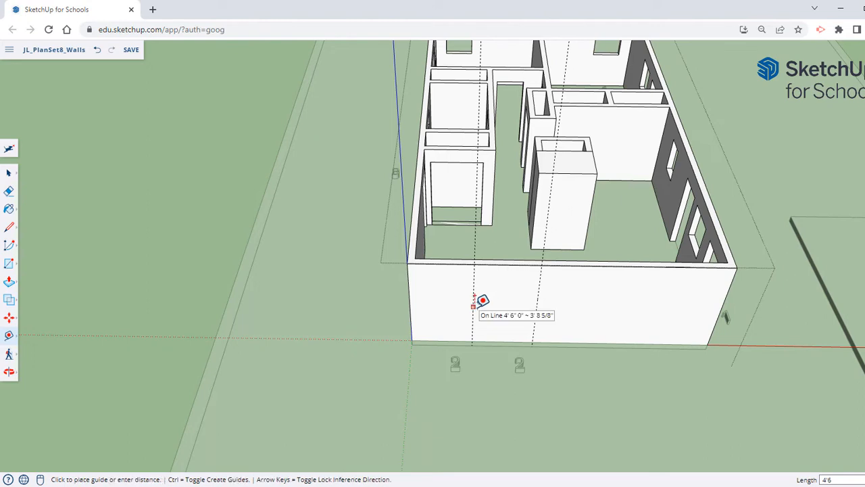
{"action": "left_click", "coordinate": [517, 292]}
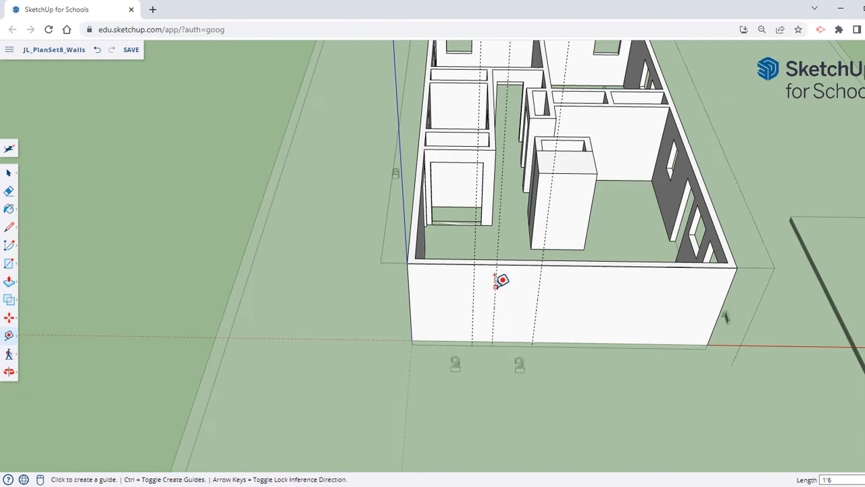
{"action": "left_click", "coordinate": [495, 286]}
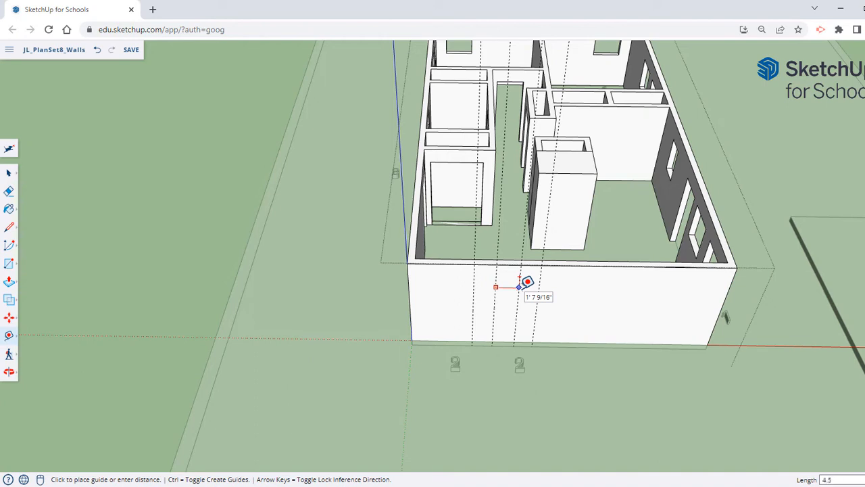
{"action": "left_click", "coordinate": [519, 287]}
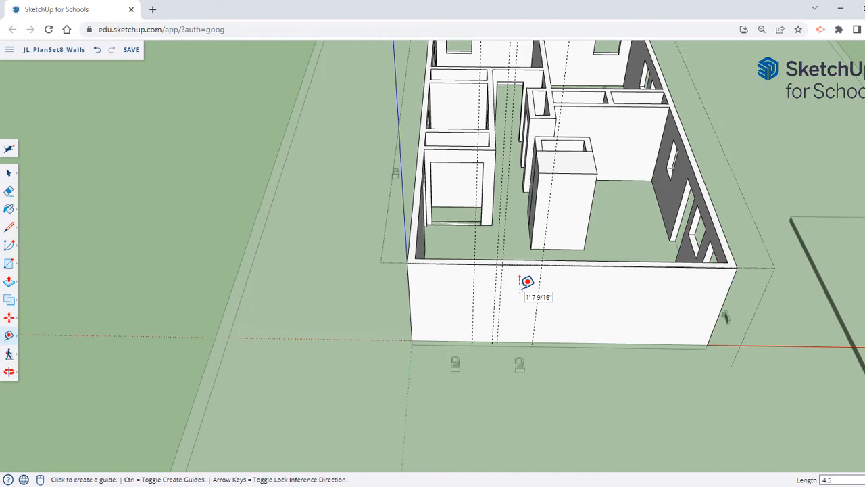
Step: Add a guide 1'6" from the first centre guide toward the corner, and another 4.5" beyond it
{"action": "left_click", "coordinate": [473, 287]}
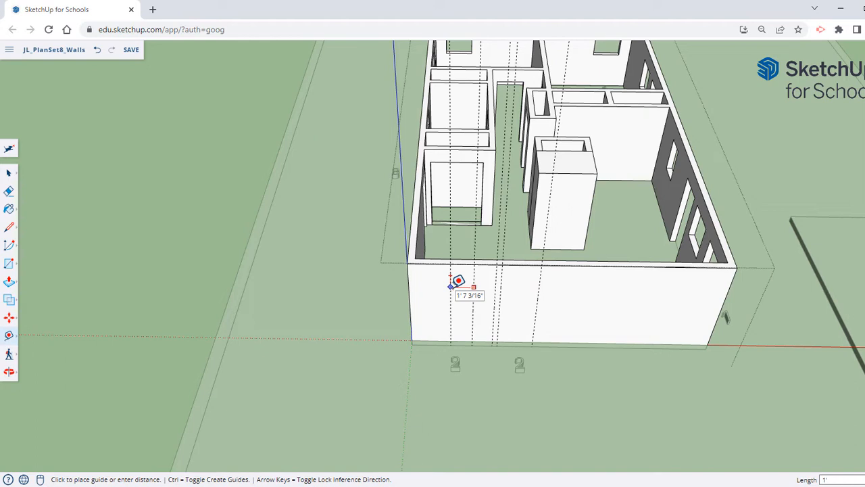
{"action": "left_click", "coordinate": [451, 286]}
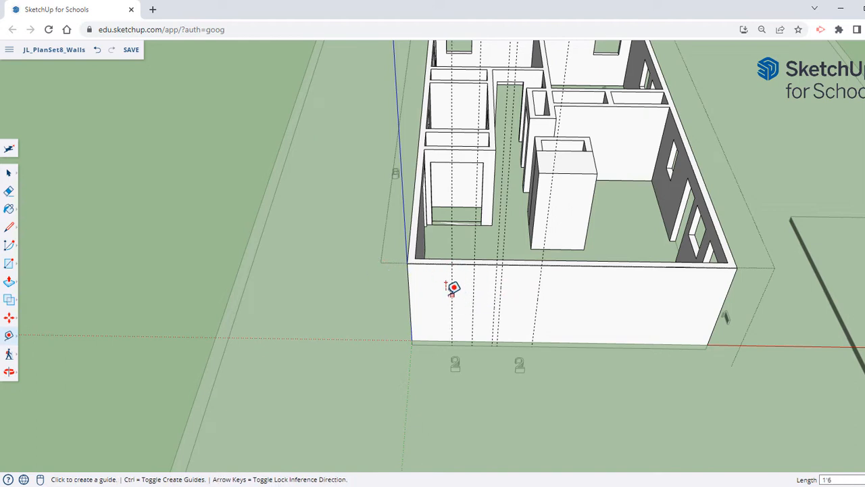
{"action": "left_click", "coordinate": [451, 294]}
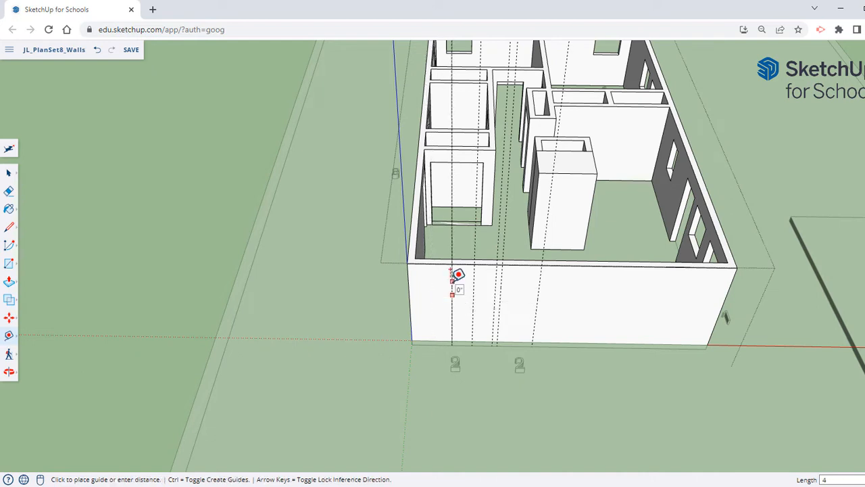
{"action": "type", "text": "4"}
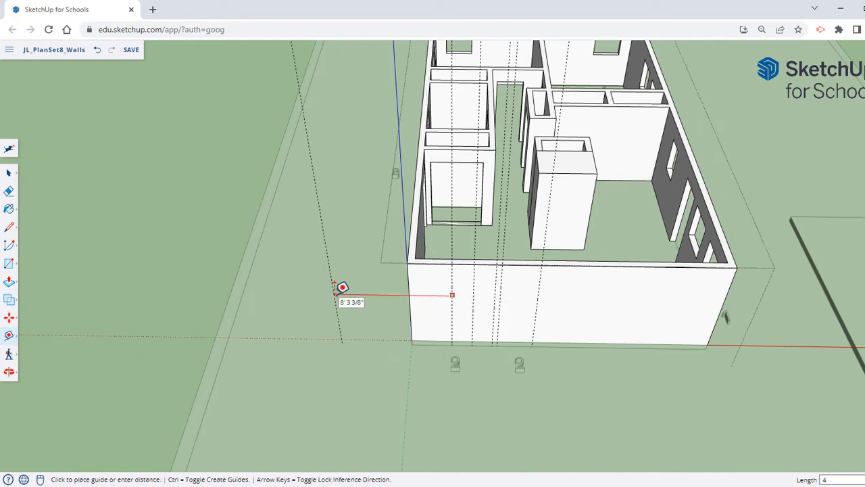
{"action": "type", "text": ".5"}
{"action": "key", "text": "Return"}
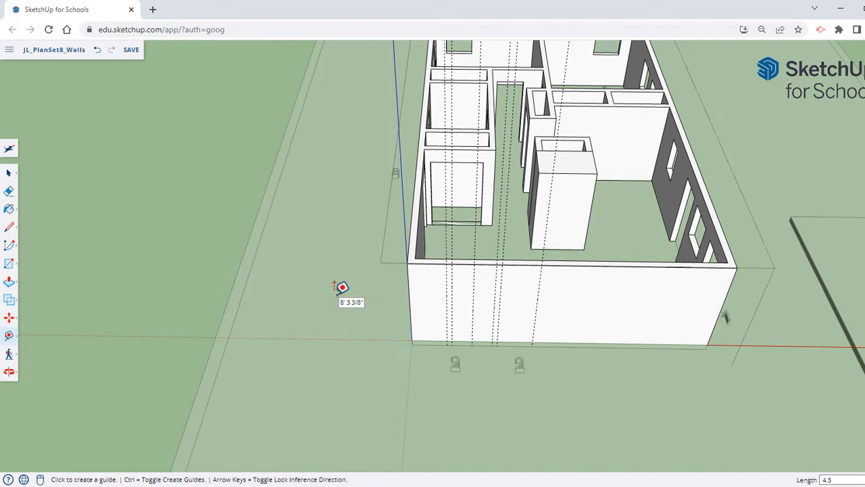
Step: Erase the two inner 1'6" guides on both sides of the first centre guide, keeping the outer ones
{"action": "left_click", "coordinate": [9, 192]}
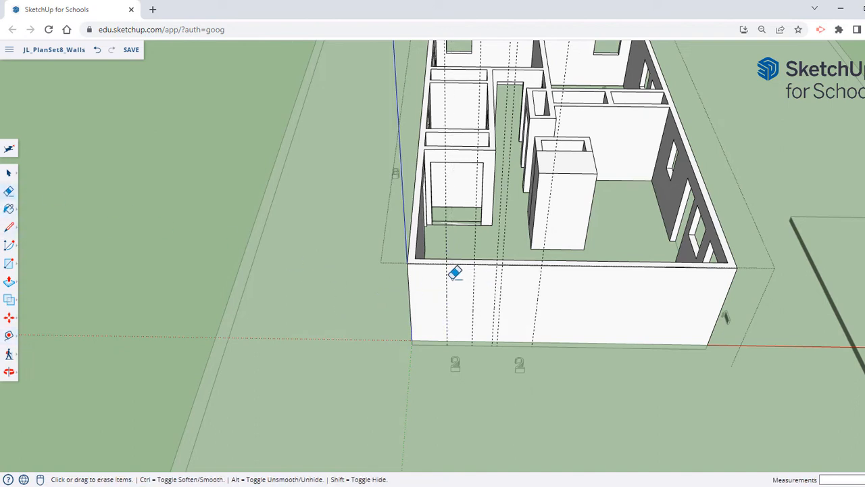
{"action": "key", "text": "ctrl+z"}
{"action": "left_click", "coordinate": [494, 297]}
Step: Measure the distance between the two outer guides of the first window
{"action": "left_click", "coordinate": [9, 335]}
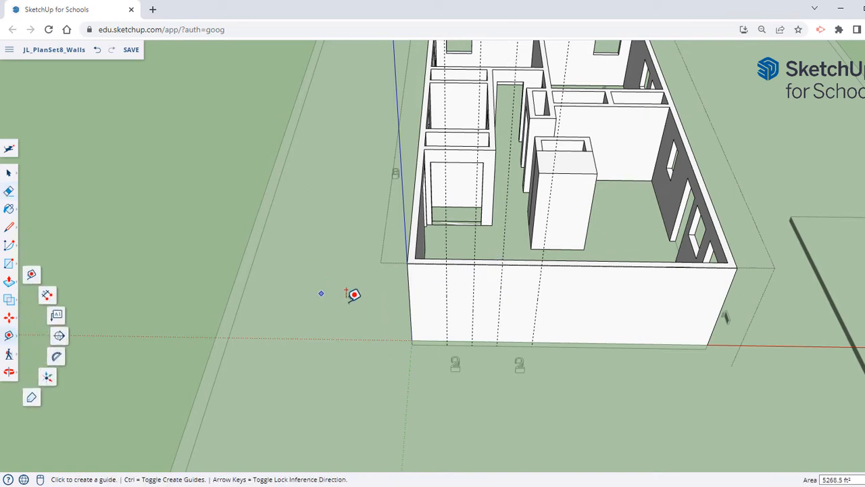
{"action": "left_click", "coordinate": [447, 302]}
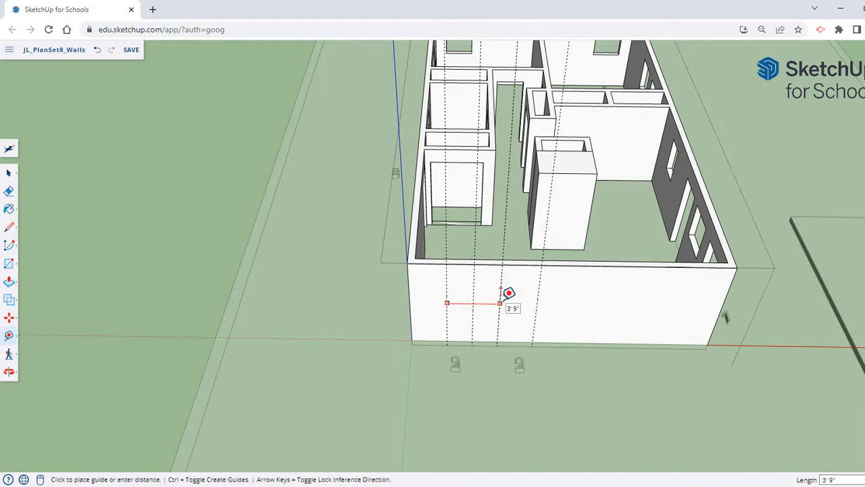
{"action": "left_click", "coordinate": [485, 290]}
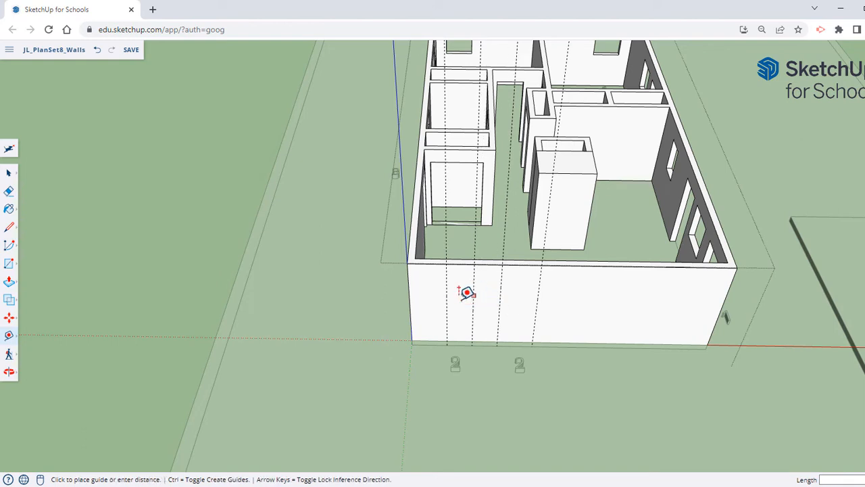
{"action": "left_click", "coordinate": [474, 296]}
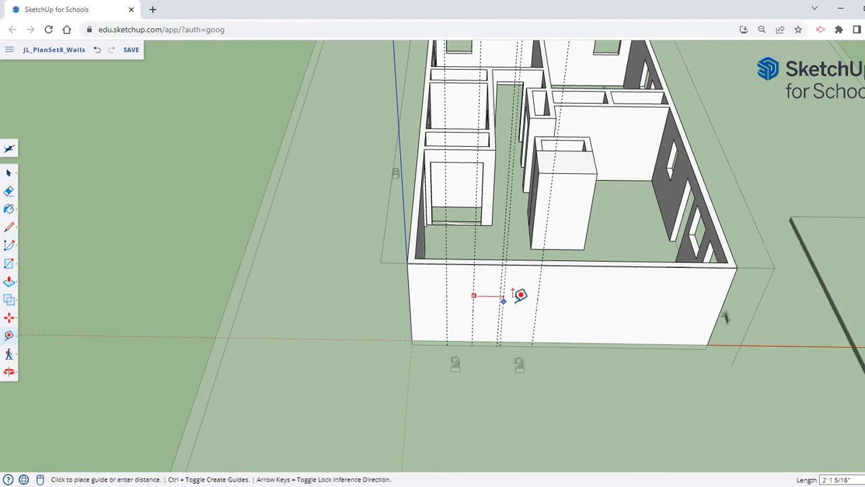
{"action": "left_click", "coordinate": [448, 298]}
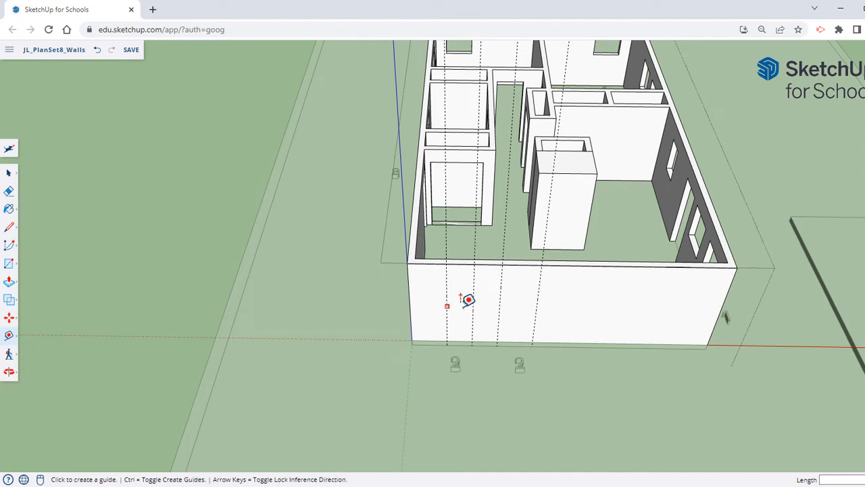
Step: Place vertical guides 1'10.5" to either side of the second centre guide on the end wall
{"action": "left_click", "coordinate": [537, 303]}
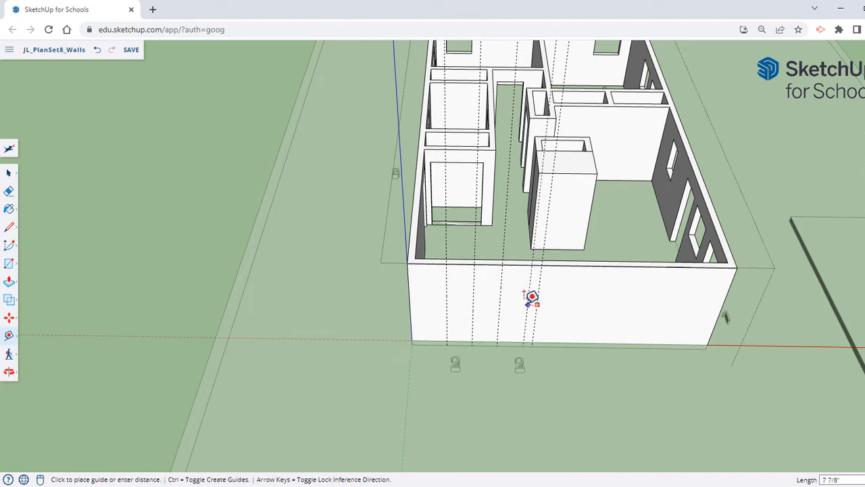
{"action": "left_click", "coordinate": [492, 289]}
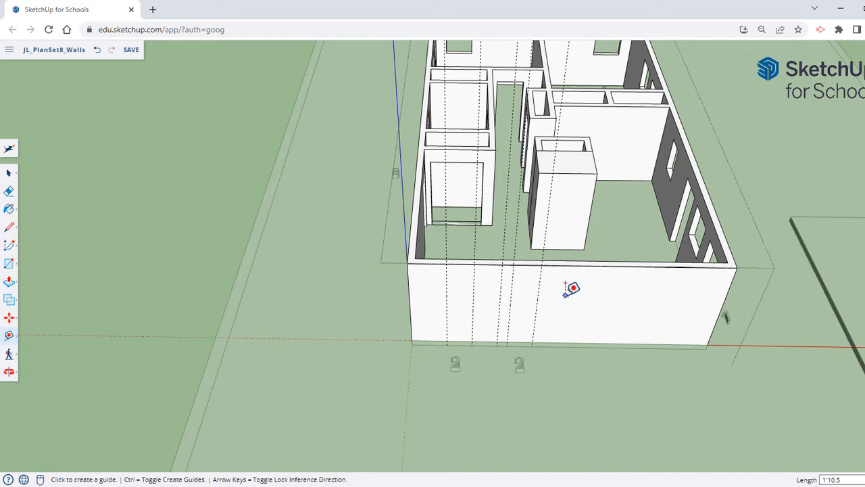
{"action": "left_click", "coordinate": [538, 288]}
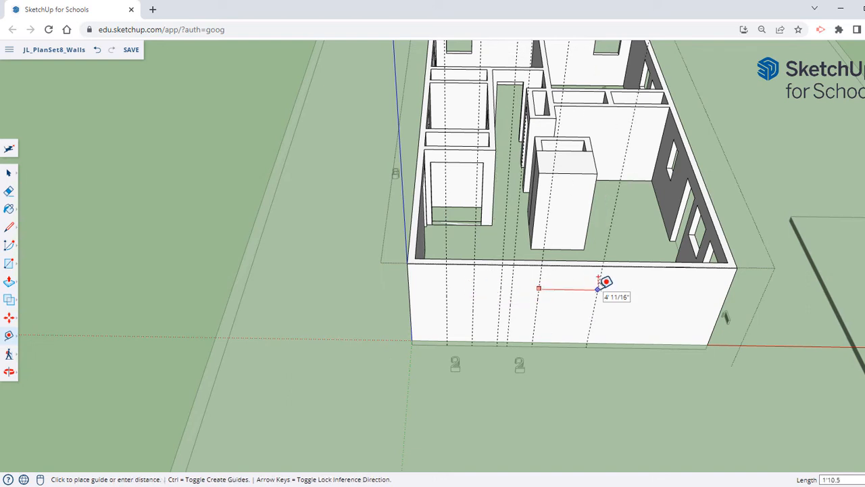
{"action": "left_click", "coordinate": [605, 282]}
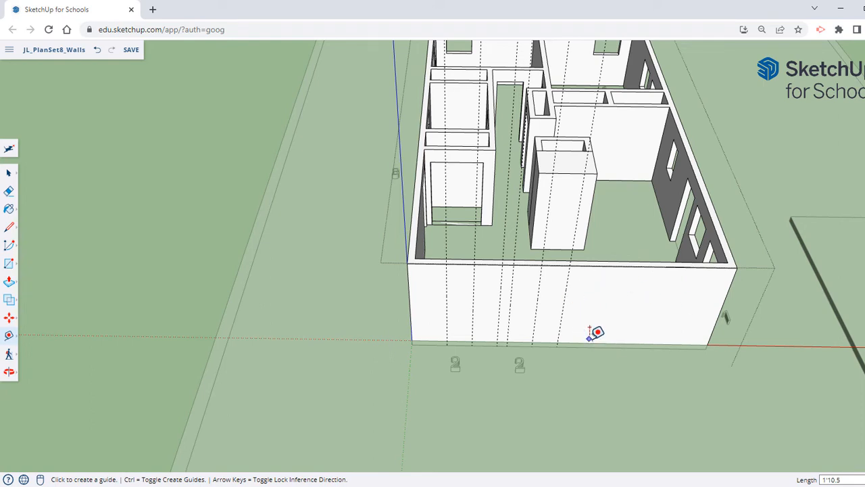
Step: Place a horizontal guide 6'9" above the end wall's base and another 3' below that guide
{"action": "left_click", "coordinate": [586, 342]}
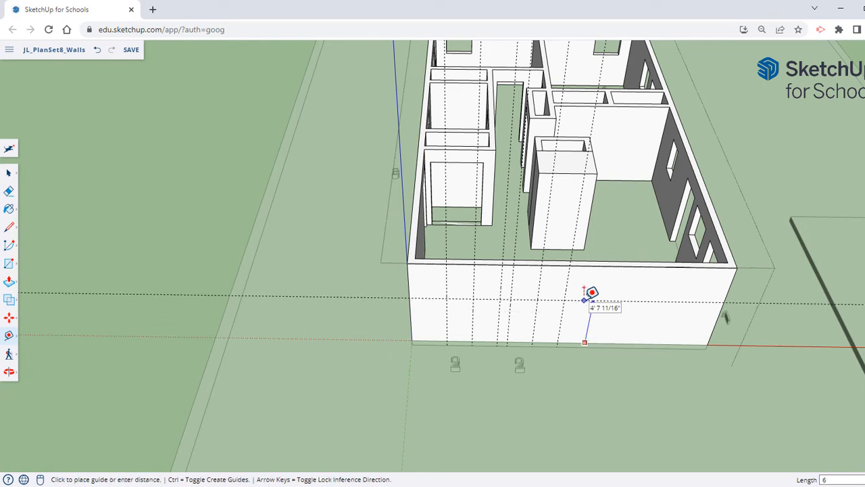
{"action": "key", "text": "Return"}
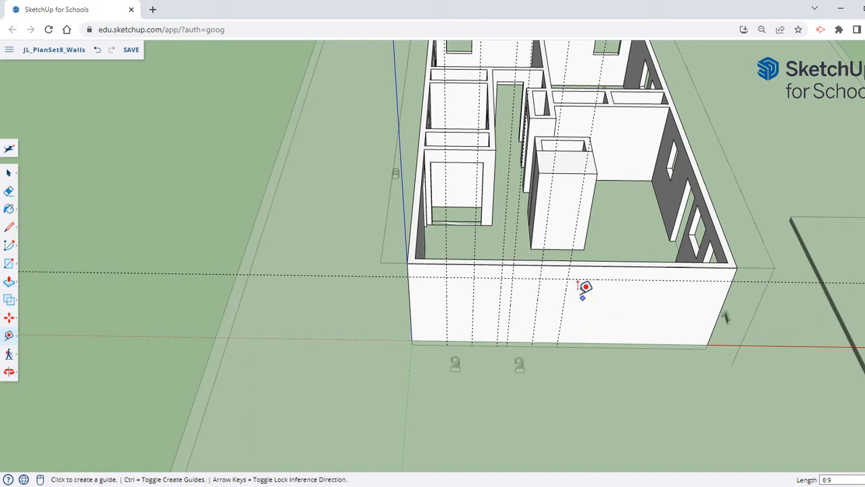
{"action": "left_click", "coordinate": [583, 278]}
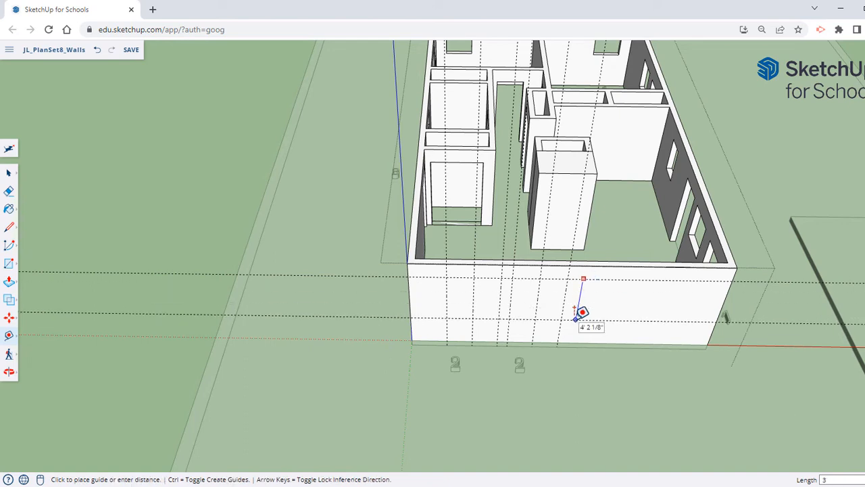
{"action": "left_click", "coordinate": [581, 311]}
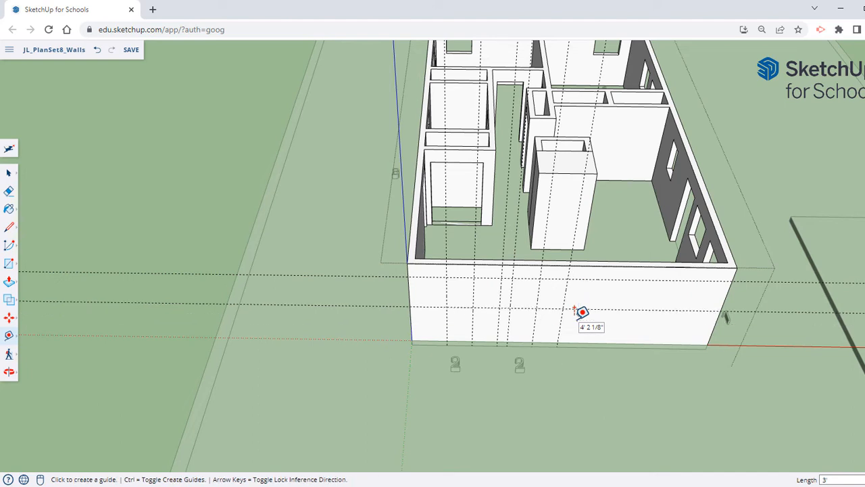
Step: Draw the first window's rectangle on the end wall between its outer vertical guides and the two horizontal guides
{"action": "left_click", "coordinate": [9, 264]}
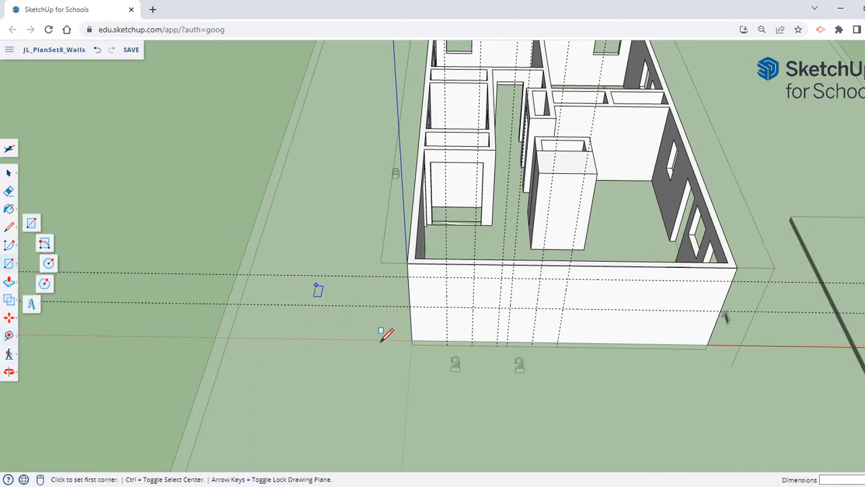
{"action": "scroll", "coordinate": [527, 277], "scroll_direction": "up", "scroll_amount": 2}
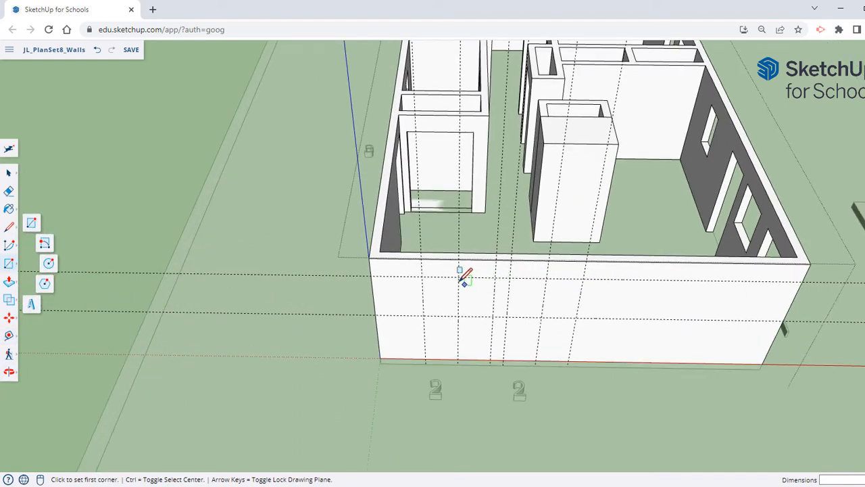
{"action": "left_click", "coordinate": [424, 275]}
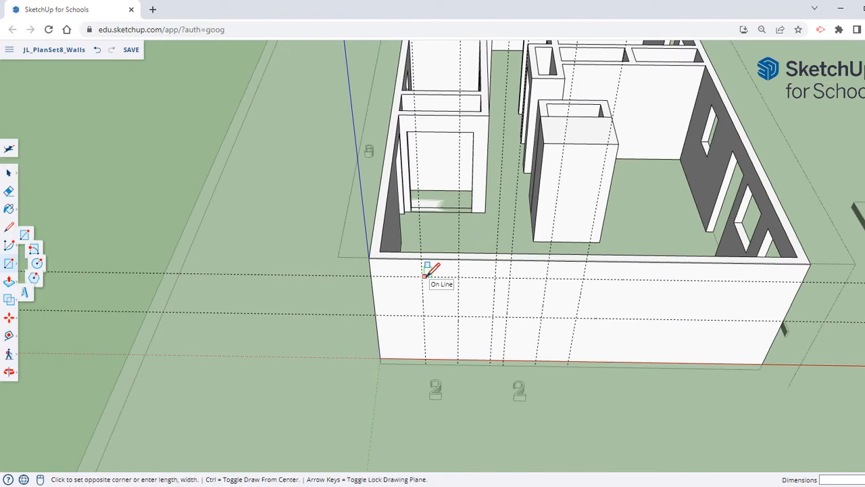
{"action": "left_click", "coordinate": [493, 315]}
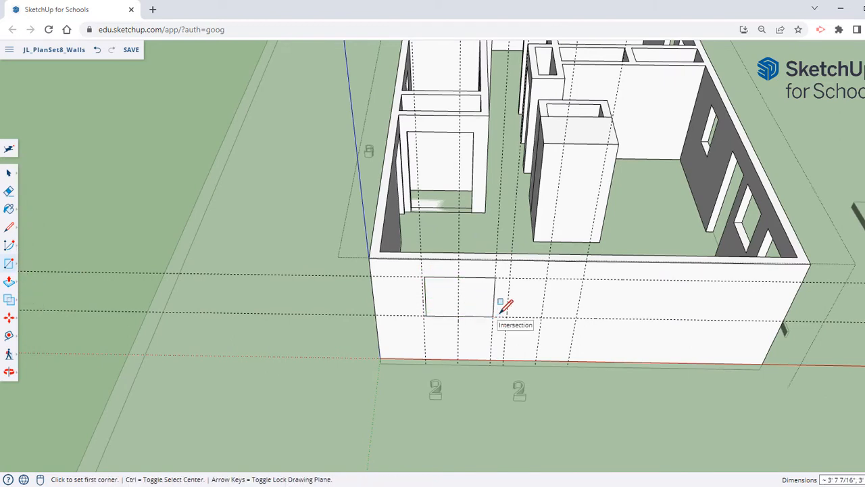
Step: Draw the second window's rectangle, 3'9" by 3', on the end wall between its outer vertical guides and the two horizontal guides
{"action": "left_click", "coordinate": [510, 277]}
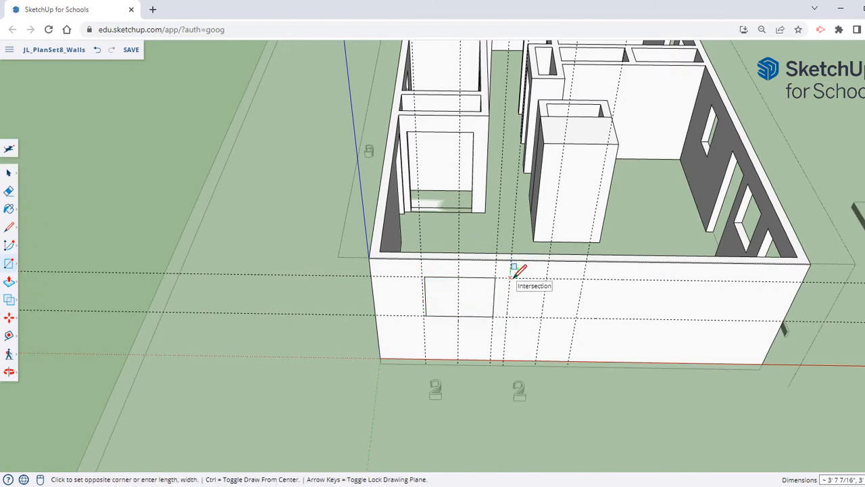
{"action": "left_click", "coordinate": [579, 316]}
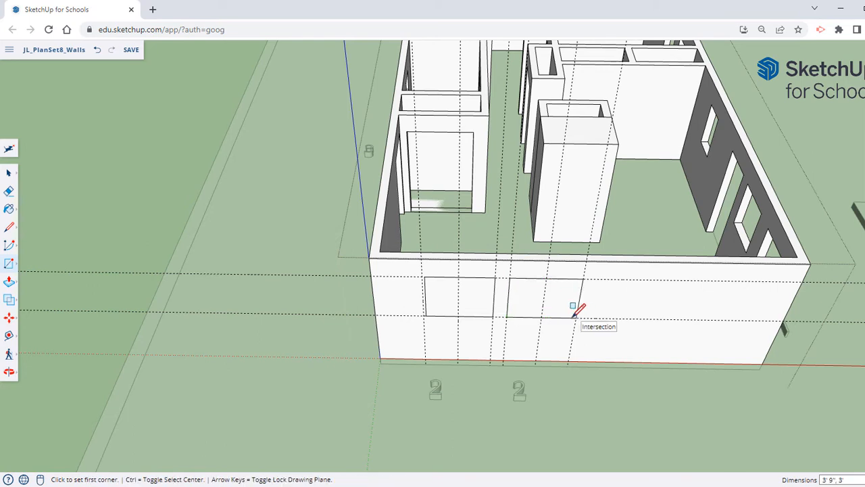
Step: Push both window rectangles 6" through the end wall to cut the openings
{"action": "left_click", "coordinate": [9, 282]}
{"action": "left_click", "coordinate": [460, 301]}
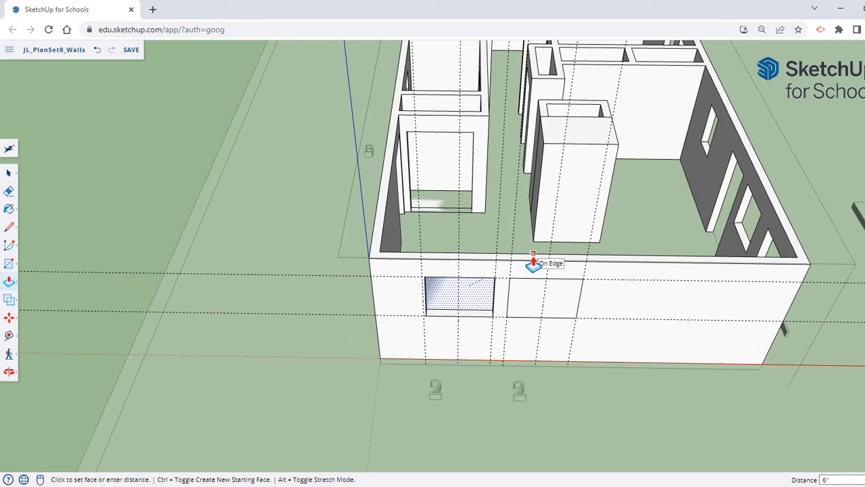
{"action": "left_click", "coordinate": [533, 264]}
{"action": "left_click", "coordinate": [533, 295]}
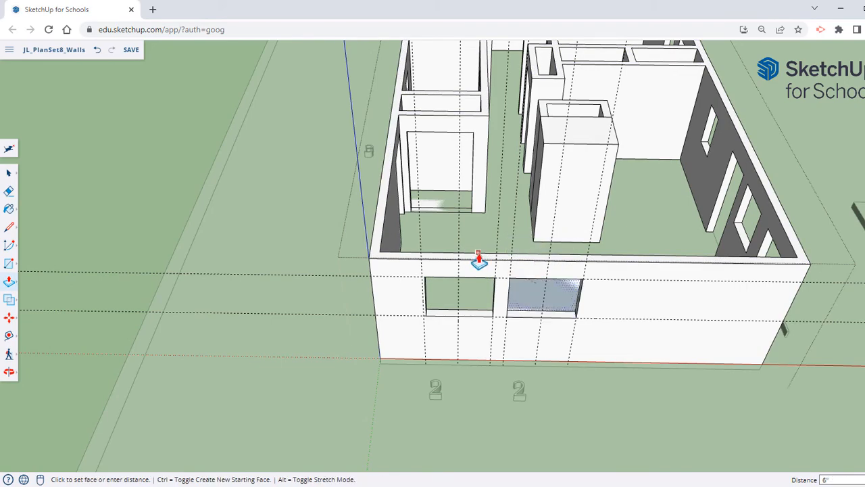
{"action": "left_click", "coordinate": [479, 255]}
Step: Push the first window opening's outer side face about 1 9/16" back to align with its vertical guide
{"action": "middle_click_drag", "start_coordinate": [487, 307], "coordinate": [293, 309]}
{"action": "scroll", "coordinate": [311, 296], "scroll_direction": "up", "scroll_amount": 7}
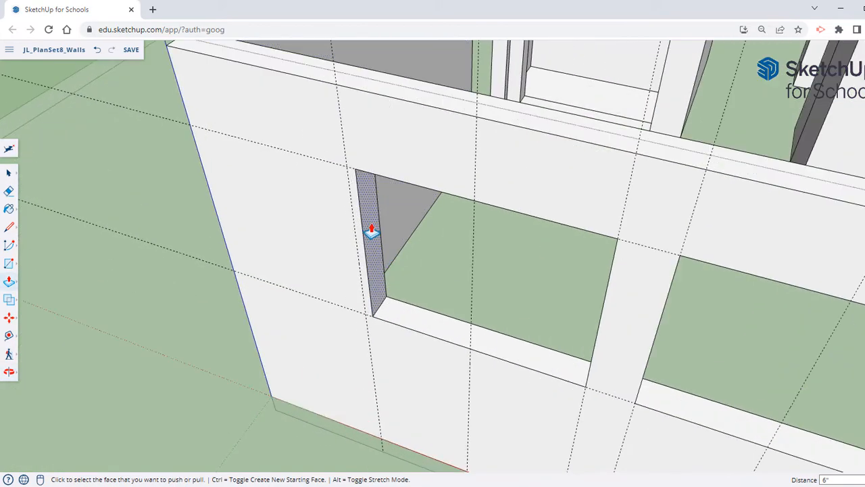
{"action": "left_click", "coordinate": [371, 230]}
{"action": "left_click", "coordinate": [345, 150]}
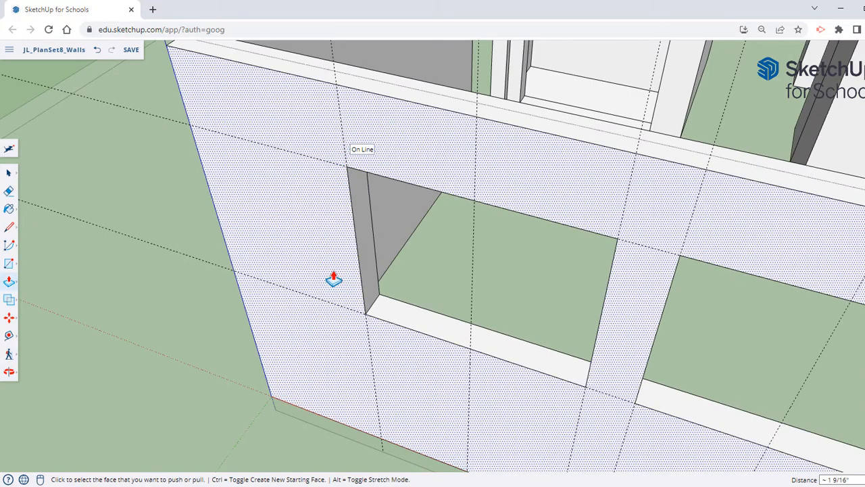
Step: Erase the guides around the two new windows on the end wall
{"action": "middle_click_drag", "start_coordinate": [331, 280], "coordinate": [485, 391]}
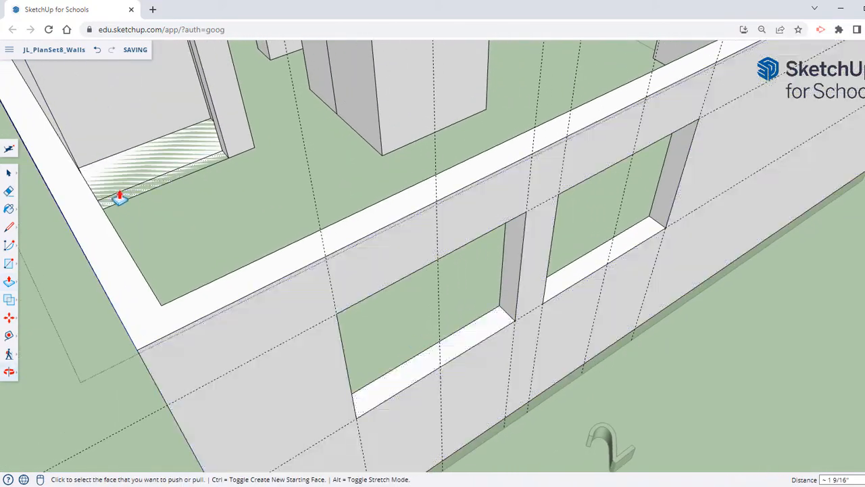
{"action": "left_click", "coordinate": [9, 192]}
{"action": "mouse_move", "coordinate": [385, 431]}
{"action": "left_mouse_down"}
{"action": "mouse_move", "coordinate": [357, 425]}
{"action": "mouse_move", "coordinate": [303, 370]}
{"action": "mouse_move", "coordinate": [286, 328]}
{"action": "mouse_move", "coordinate": [467, 234]}
{"action": "mouse_move", "coordinate": [436, 224]}
{"action": "mouse_move", "coordinate": [520, 202]}
{"action": "mouse_move", "coordinate": [562, 164]}
{"action": "mouse_move", "coordinate": [712, 88]}
{"action": "mouse_move", "coordinate": [658, 110]}
{"action": "mouse_move", "coordinate": [604, 307]}
{"action": "left_mouse_up"}
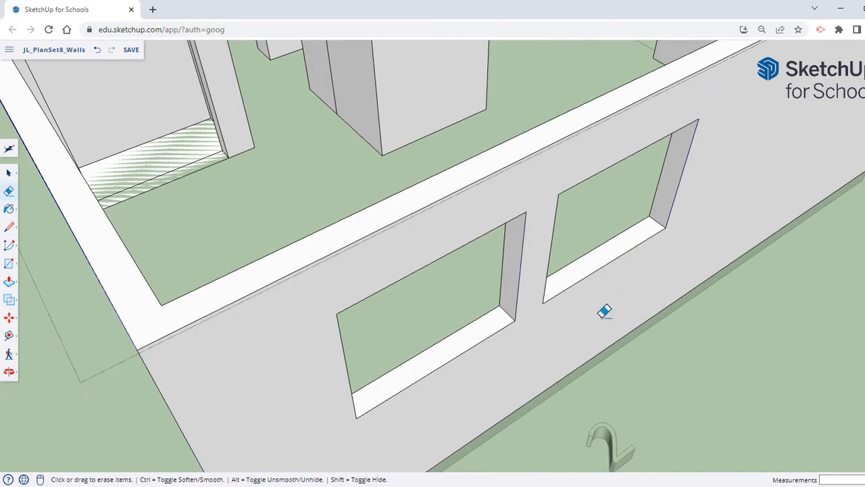
Step: Erase the leftover floor face and threshold edges in the wide doorway of the small room near the end wall
{"action": "mouse_move", "coordinate": [604, 306]}
{"action": "middle_mouse_down"}
{"action": "mouse_move", "coordinate": [622, 316]}
{"action": "mouse_move", "coordinate": [556, 314]}
{"action": "mouse_move", "coordinate": [455, 290]}
{"action": "mouse_move", "coordinate": [628, 342]}
{"action": "mouse_move", "coordinate": [618, 285]}
{"action": "mouse_move", "coordinate": [73, 332]}
{"action": "mouse_move", "coordinate": [231, 351]}
{"action": "mouse_move", "coordinate": [256, 309]}
{"action": "middle_mouse_up"}
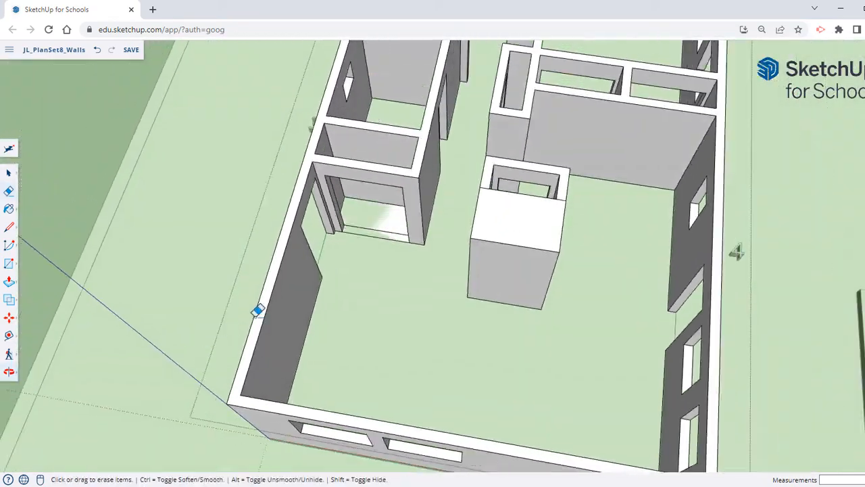
{"action": "middle_click_drag", "start_coordinate": [320, 282], "coordinate": [280, 299]}
{"action": "scroll", "coordinate": [359, 263], "scroll_direction": "up", "scroll_amount": 2}
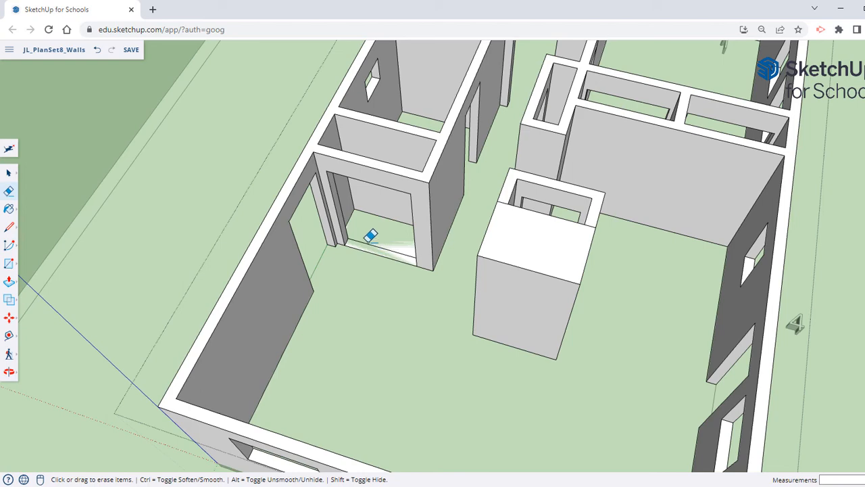
{"action": "mouse_move", "coordinate": [371, 235]}
{"action": "left_mouse_down"}
{"action": "mouse_move", "coordinate": [379, 241]}
{"action": "mouse_move", "coordinate": [360, 255]}
{"action": "left_mouse_up"}
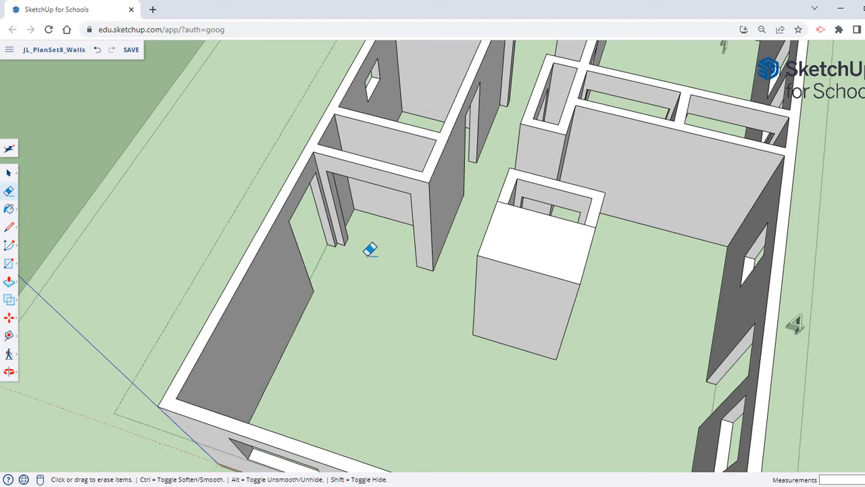
Step: Inspect the door and window openings throughout the house for leftover faces or edges
{"action": "middle_click_drag", "start_coordinate": [371, 250], "coordinate": [367, 304]}
{"action": "scroll", "coordinate": [349, 338], "scroll_direction": "up", "scroll_amount": 2}
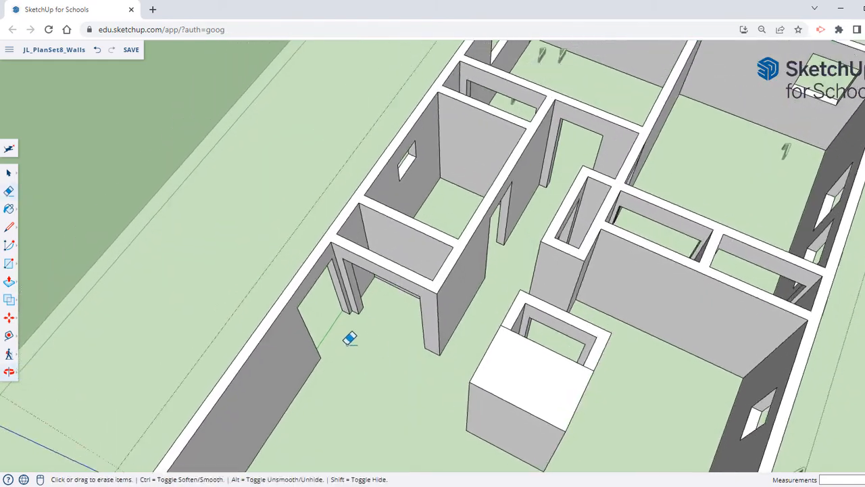
{"action": "middle_click_drag", "start_coordinate": [422, 327], "coordinate": [288, 406], "text": "shift"}
{"action": "mouse_move", "coordinate": [465, 261]}
{"action": "middle_mouse_down", "text": "shift"}
{"action": "mouse_move", "coordinate": [441, 343]}
{"action": "mouse_move", "coordinate": [282, 385]}
{"action": "mouse_move", "coordinate": [456, 236]}
{"action": "mouse_move", "coordinate": [328, 212]}
{"action": "mouse_move", "coordinate": [375, 182]}
{"action": "mouse_move", "coordinate": [485, 177]}
{"action": "mouse_move", "coordinate": [556, 83]}
{"action": "middle_mouse_up", "text": "shift"}
{"action": "scroll", "coordinate": [466, 177], "scroll_direction": "up", "scroll_amount": 2}
{"action": "scroll", "coordinate": [513, 125], "scroll_direction": "up", "scroll_amount": 3}
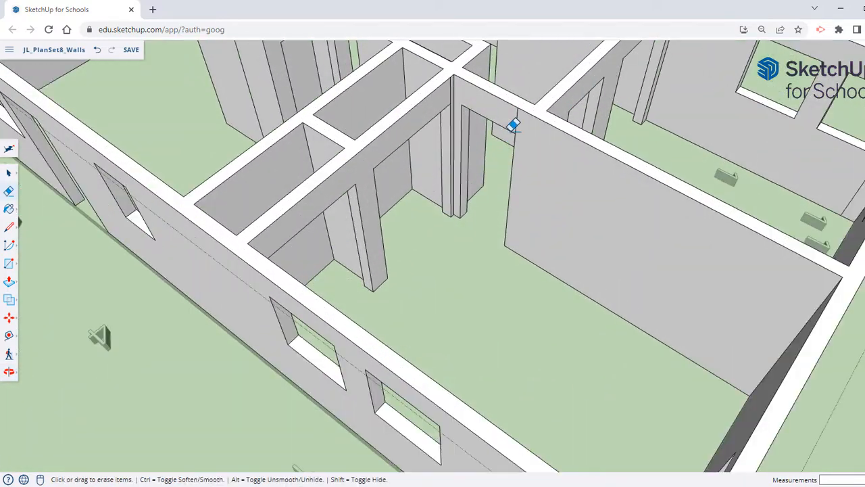
{"action": "mouse_move", "coordinate": [513, 122]}
{"action": "middle_mouse_down"}
{"action": "mouse_move", "coordinate": [531, 224]}
{"action": "mouse_move", "coordinate": [462, 174]}
{"action": "middle_mouse_up"}
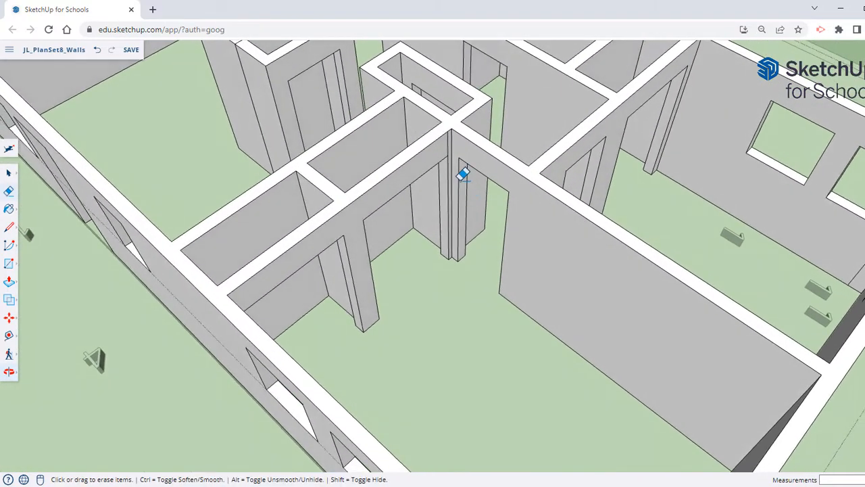
{"action": "scroll", "coordinate": [463, 175], "scroll_direction": "up", "scroll_amount": 2}
{"action": "scroll", "coordinate": [447, 160], "scroll_direction": "down", "scroll_amount": 4}
{"action": "mouse_move", "coordinate": [446, 160]}
{"action": "middle_mouse_down"}
{"action": "mouse_move", "coordinate": [321, 222]}
{"action": "mouse_move", "coordinate": [349, 245]}
{"action": "mouse_move", "coordinate": [315, 268]}
{"action": "mouse_move", "coordinate": [579, 288]}
{"action": "mouse_move", "coordinate": [194, 366]}
{"action": "mouse_move", "coordinate": [373, 284]}
{"action": "mouse_move", "coordinate": [553, 274]}
{"action": "mouse_move", "coordinate": [662, 227]}
{"action": "mouse_move", "coordinate": [701, 282]}
{"action": "mouse_move", "coordinate": [695, 348]}
{"action": "mouse_move", "coordinate": [850, 301]}
{"action": "mouse_move", "coordinate": [827, 315]}
{"action": "mouse_move", "coordinate": [685, 253]}
{"action": "mouse_move", "coordinate": [764, 250]}
{"action": "mouse_move", "coordinate": [756, 338]}
{"action": "mouse_move", "coordinate": [469, 367]}
{"action": "mouse_move", "coordinate": [568, 331]}
{"action": "mouse_move", "coordinate": [394, 245]}
{"action": "middle_mouse_up"}
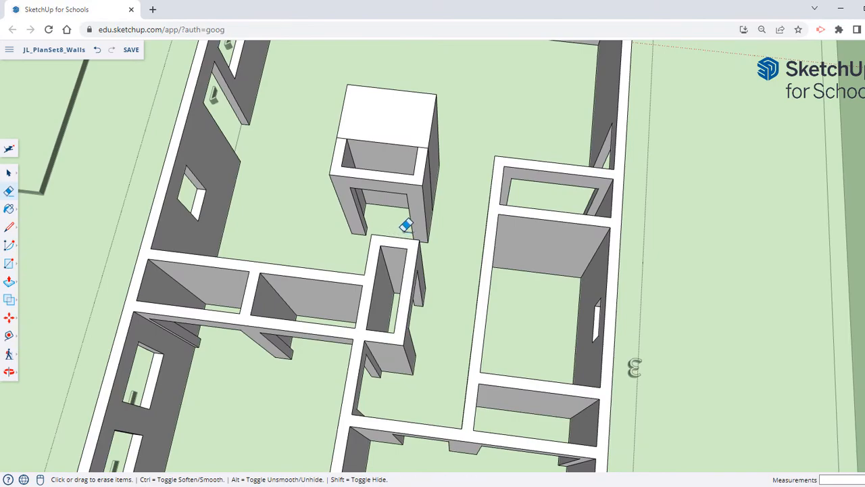
{"action": "scroll", "coordinate": [496, 205], "scroll_direction": "down", "scroll_amount": 3}
{"action": "mouse_move", "coordinate": [500, 205]}
{"action": "middle_mouse_down"}
{"action": "mouse_move", "coordinate": [361, 226]}
{"action": "mouse_move", "coordinate": [627, 163]}
{"action": "mouse_move", "coordinate": [629, 253]}
{"action": "mouse_move", "coordinate": [625, 246]}
{"action": "mouse_move", "coordinate": [676, 212]}
{"action": "mouse_move", "coordinate": [627, 218]}
{"action": "mouse_move", "coordinate": [595, 276]}
{"action": "mouse_move", "coordinate": [691, 276]}
{"action": "middle_mouse_up"}
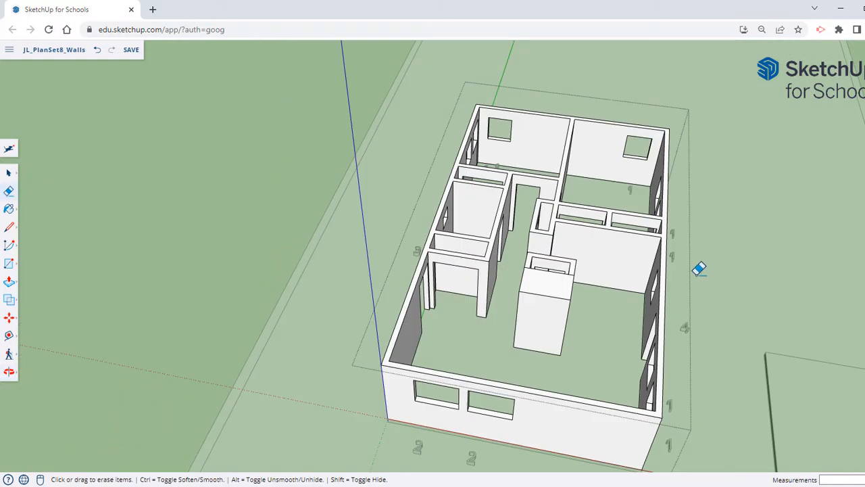